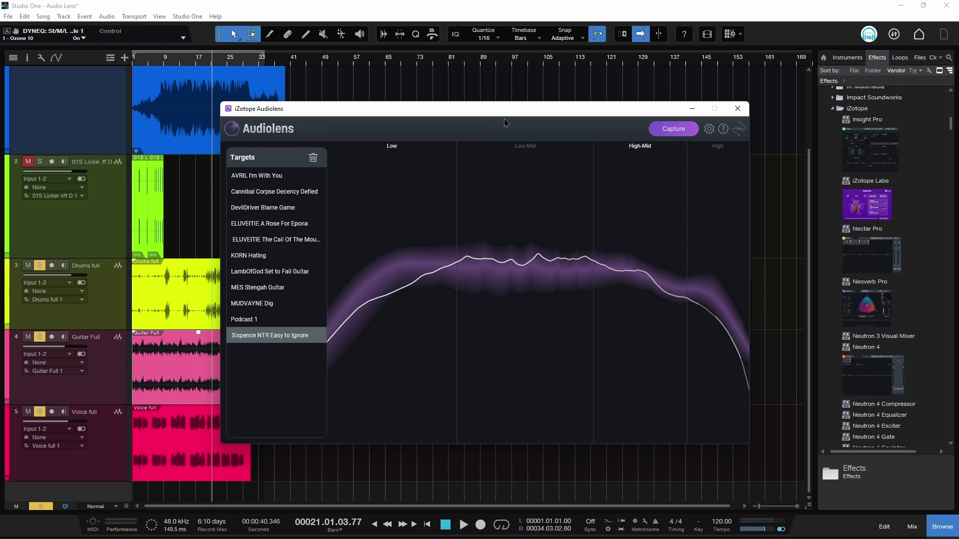
# Shake the Audiolens window, then scroll All apps down to the expanded iZotope folder.
pyautogui.moveTo(505, 123)
pyautogui.mouseDown()
pyautogui.moveTo(467, 121)
pyautogui.moveTo(515, 118)
pyautogui.mouseUp()
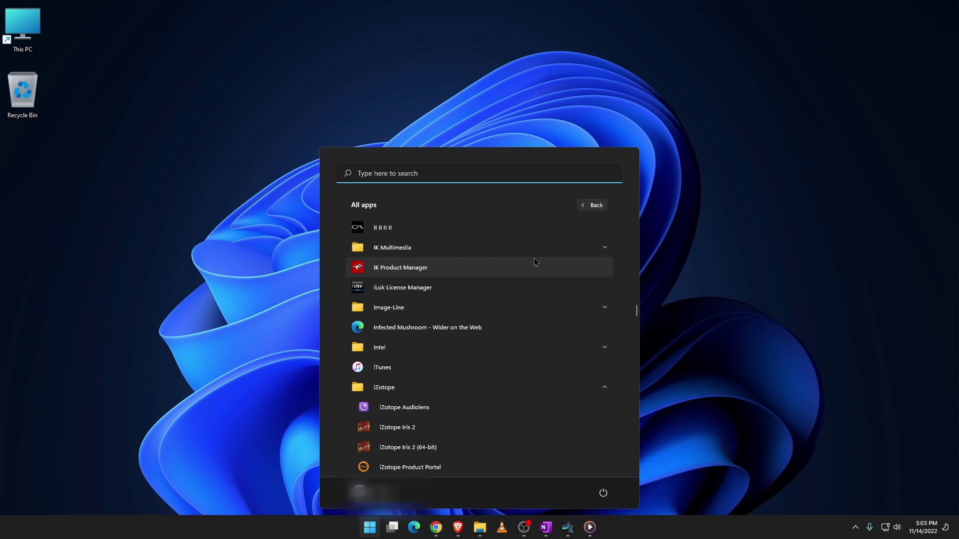
pyautogui.scroll(-5, 534, 261)
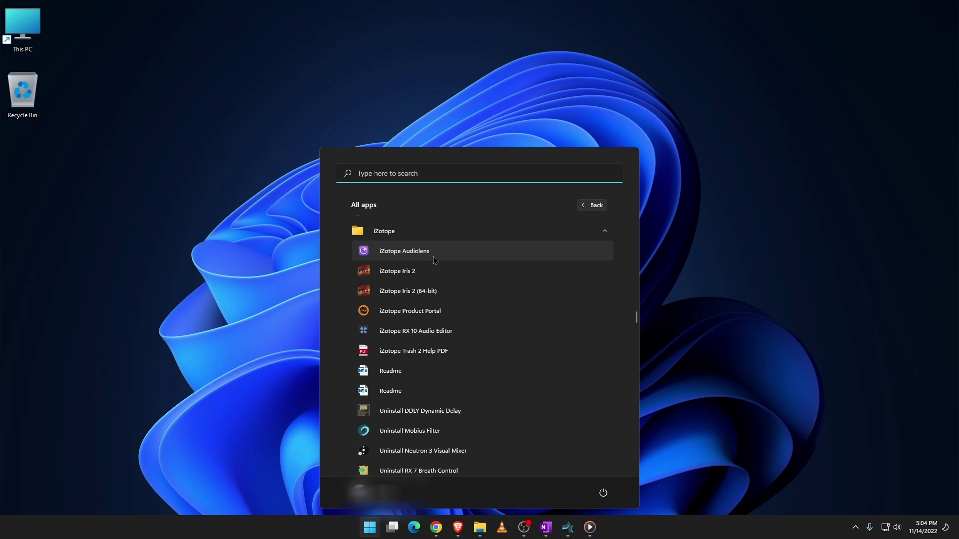
# Launch Audiolens, then play Amon Amarth's Destroyer of the Universe from Surtur Rising in Media Player.
pyautogui.click(436, 254)
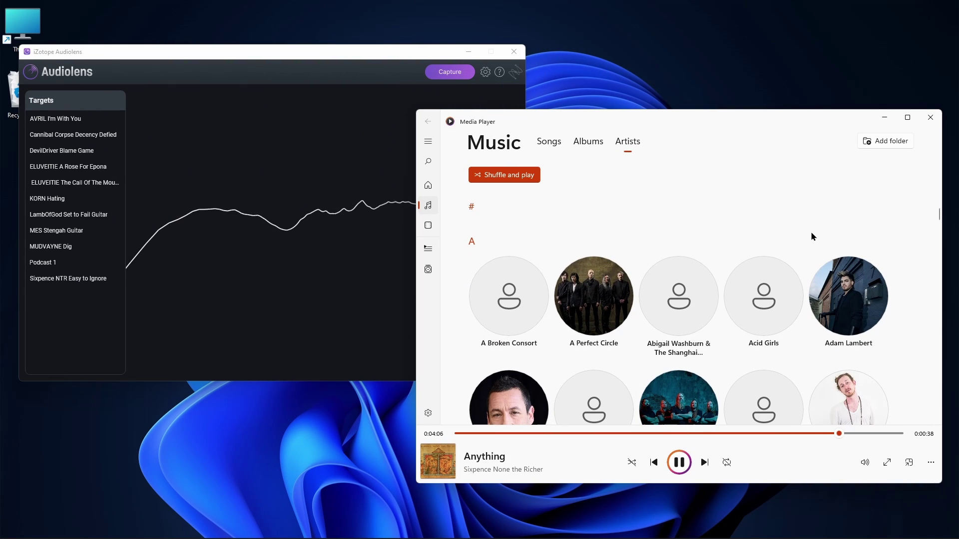
pyautogui.scroll(-2, 811, 234)
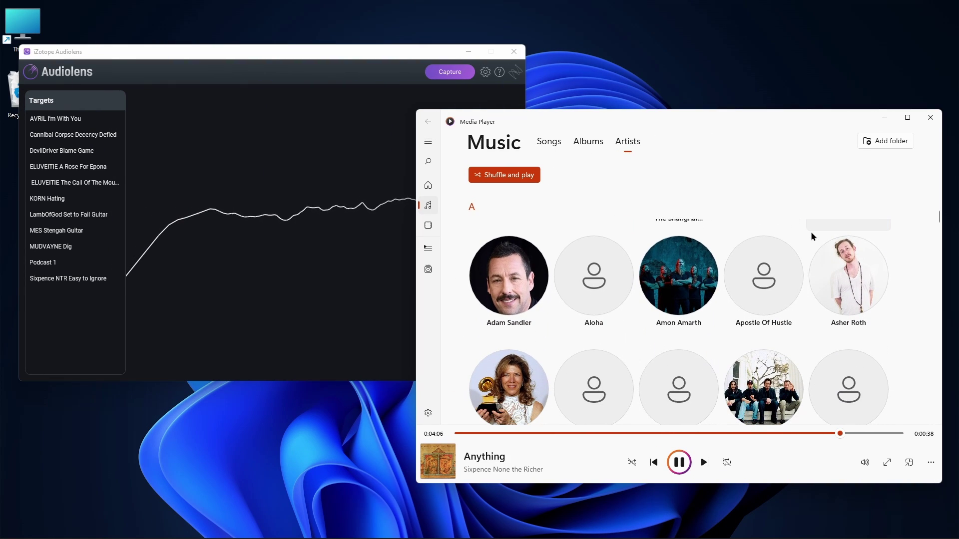
pyautogui.click(680, 264)
pyautogui.scroll(-1, 679, 288)
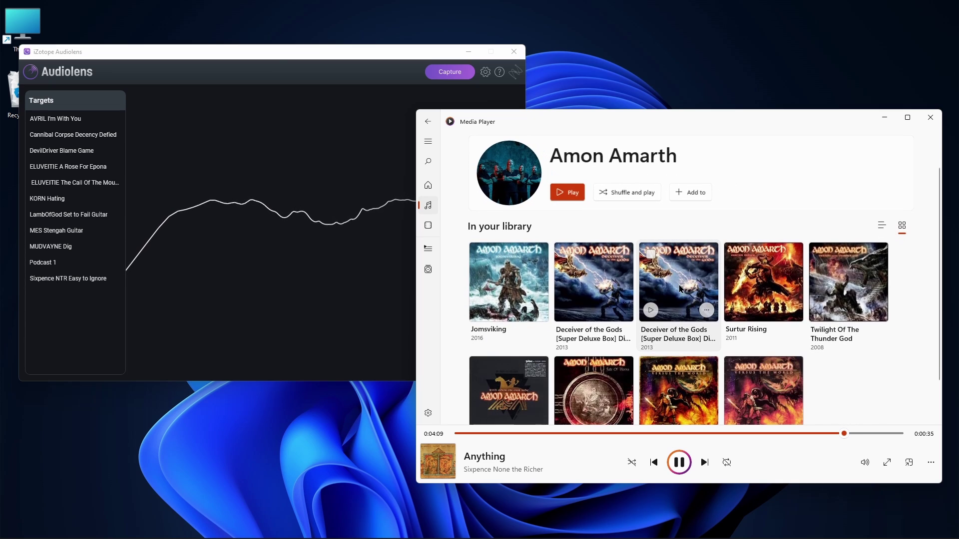
pyautogui.click(766, 286)
pyautogui.scroll(-1, 627, 337)
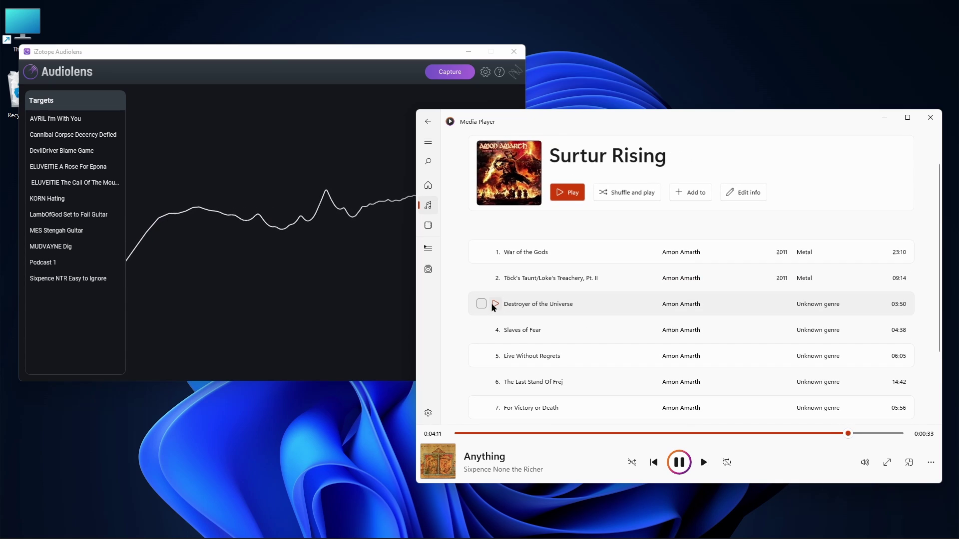
pyautogui.click(495, 303)
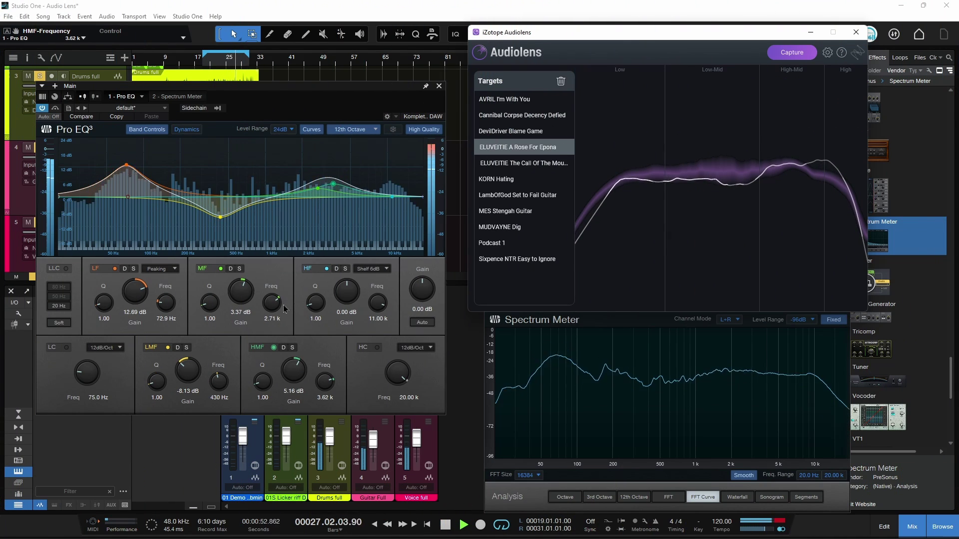
# Lower the Pro EQ low band boost to about 4 dB and open Neutron 4 on 01S Licker riff D.
pyautogui.moveTo(127, 165); pyautogui.dragTo(120, 187)
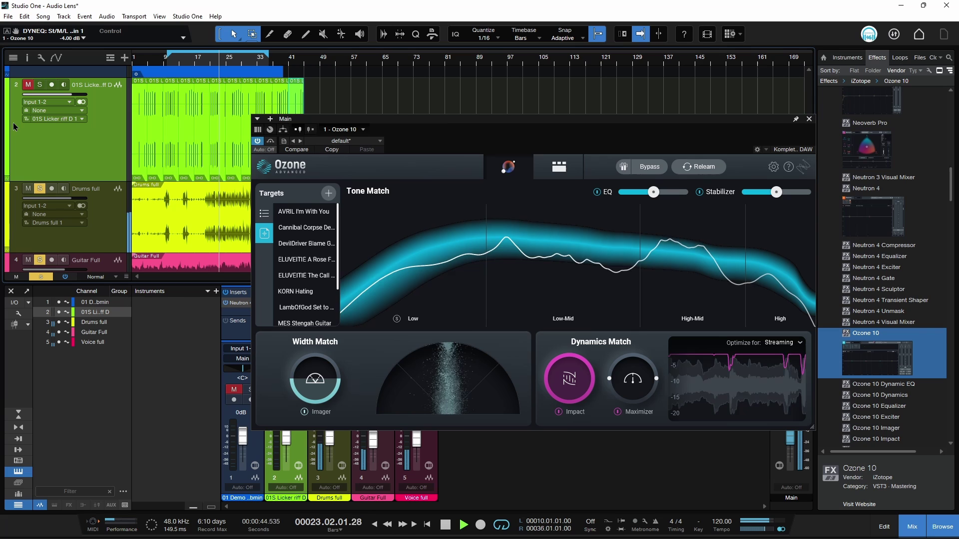
pyautogui.click(16, 86)
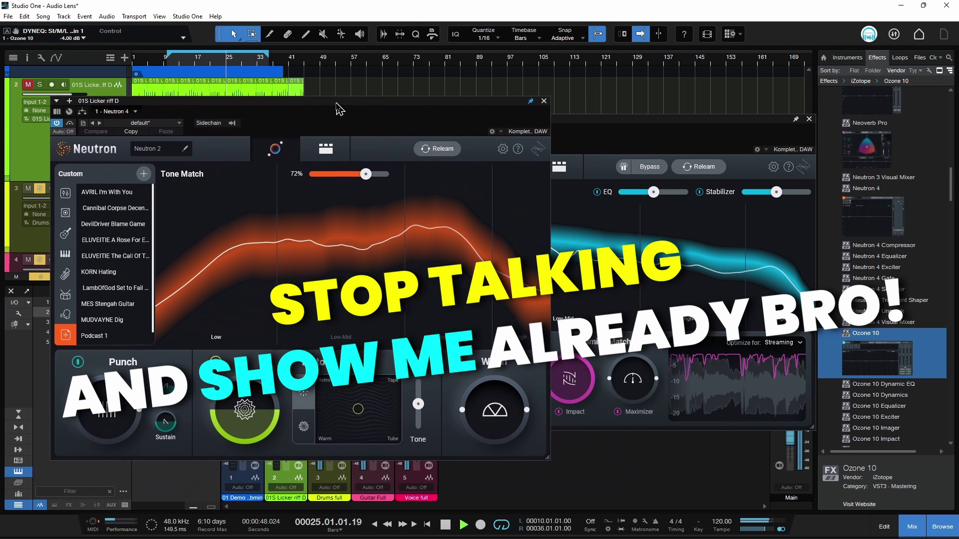
# Place Audiolens over the YouTube browser and start capturing the playing Complicated video.
pyautogui.moveTo(339, 109); pyautogui.dragTo(336, 109)
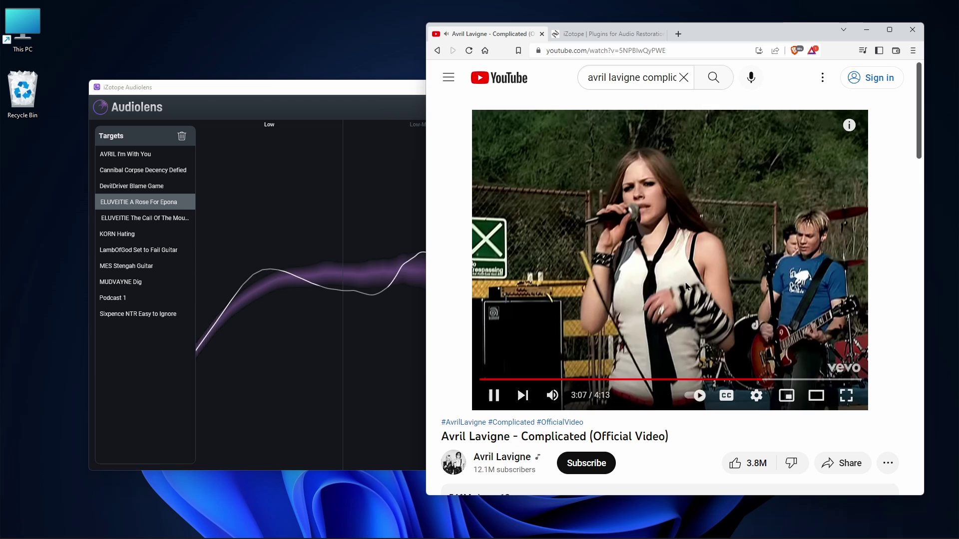
pyautogui.click(360, 94)
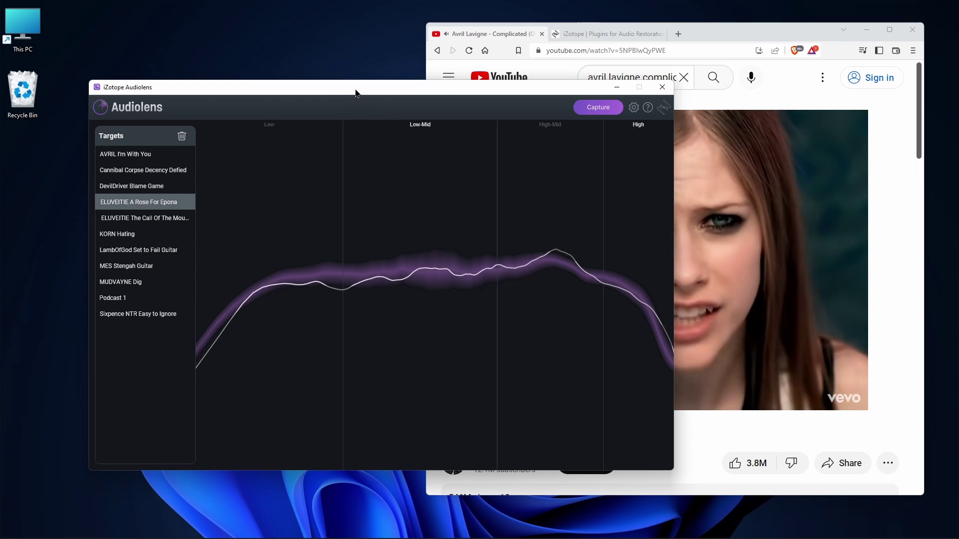
pyautogui.moveTo(360, 95); pyautogui.dragTo(480, 136)
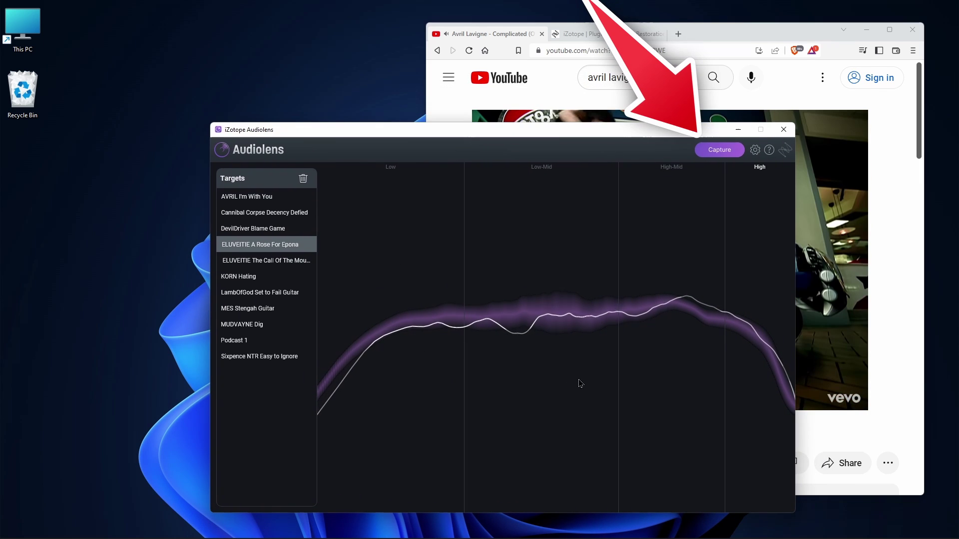
pyautogui.click(712, 152)
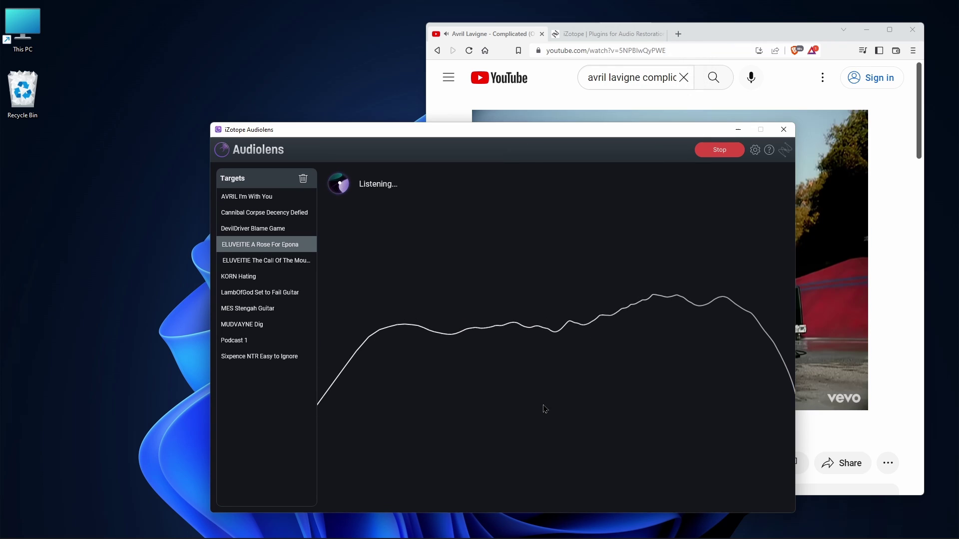
# Stop the capture so Audiolens analyses Complicated, then minimize the browser and centre Audiolens.
pyautogui.moveTo(568, 139); pyautogui.dragTo(394, 106)
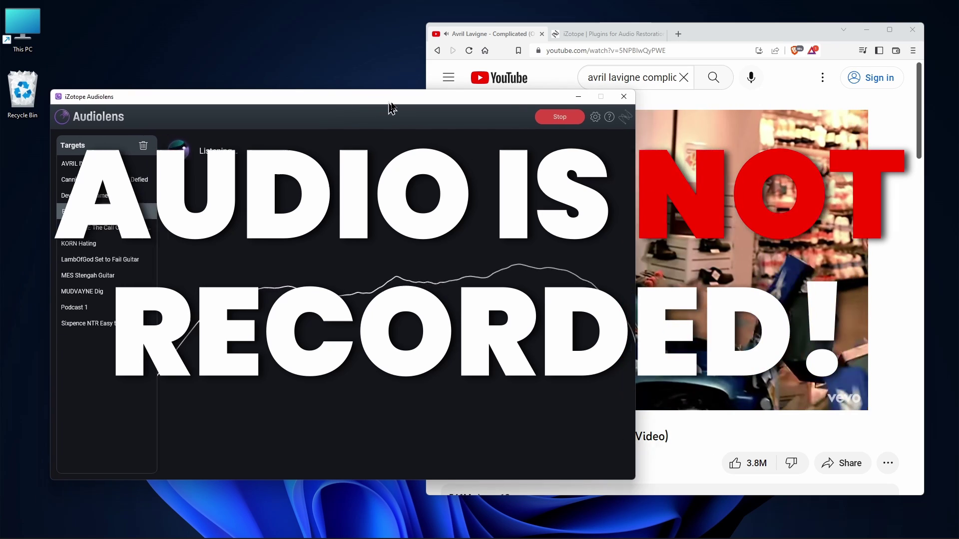
pyautogui.moveTo(372, 107); pyautogui.dragTo(588, 90)
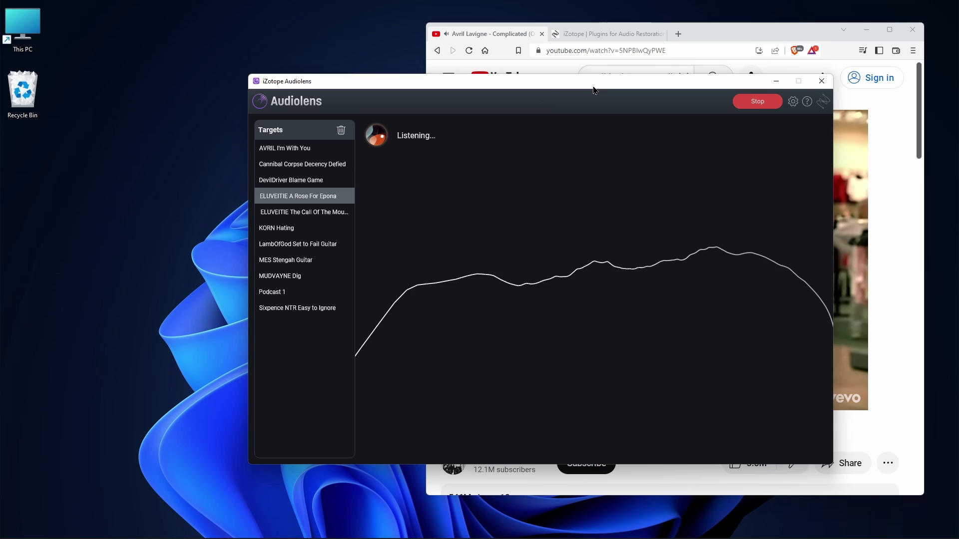
pyautogui.moveTo(593, 90); pyautogui.dragTo(409, 74)
pyautogui.hotkey('alt', 'Tab')
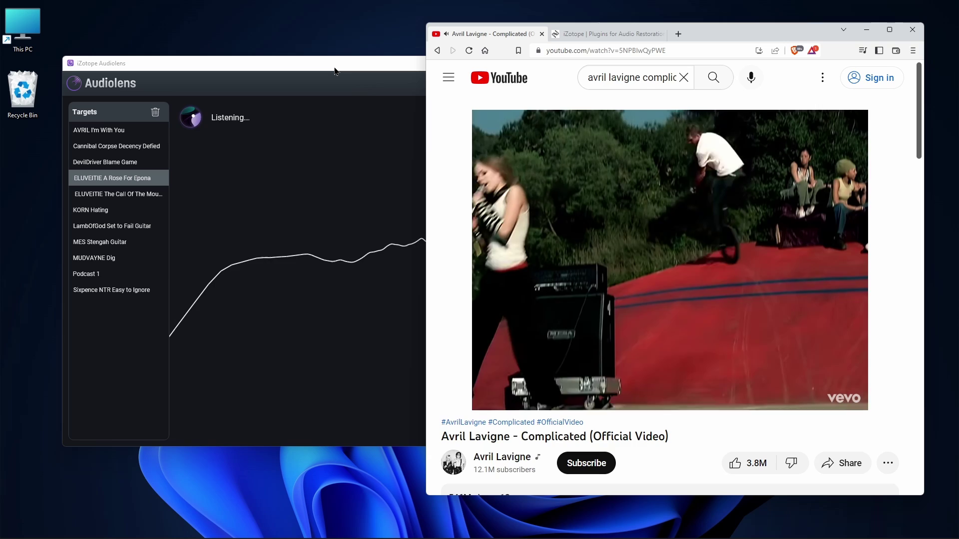
pyautogui.click(335, 69)
pyautogui.moveTo(342, 72); pyautogui.dragTo(364, 69)
pyautogui.click(593, 82)
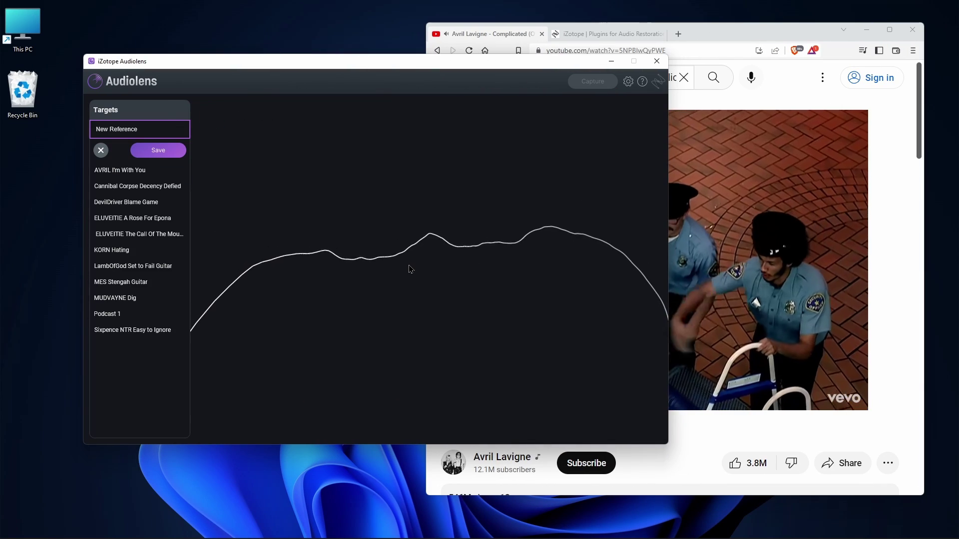
pyautogui.click(866, 30)
pyautogui.moveTo(215, 89); pyautogui.dragTo(329, 120)
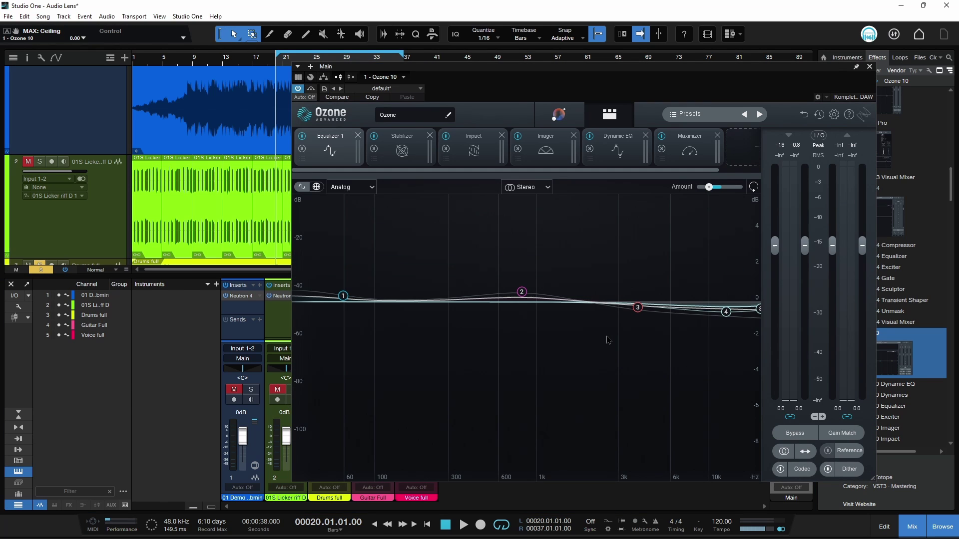
# Run Ozone's Master Assistant with playback running so it analyses the mix.
pyautogui.click(558, 114)
pyautogui.press('space')
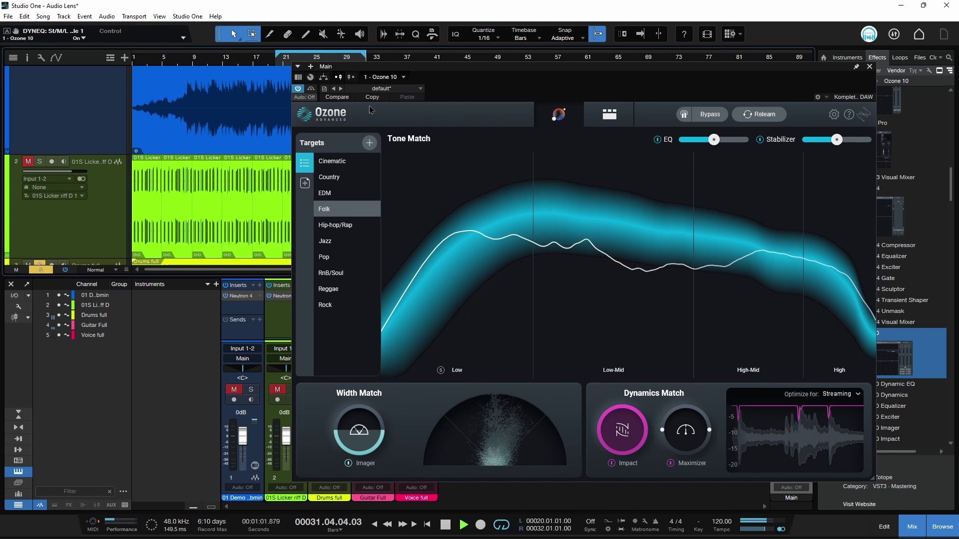
# Set Ozone's Tone Match target to the Audiolens capture AVRIL Complicated and rerun the Assistant with playback.
pyautogui.press('space')
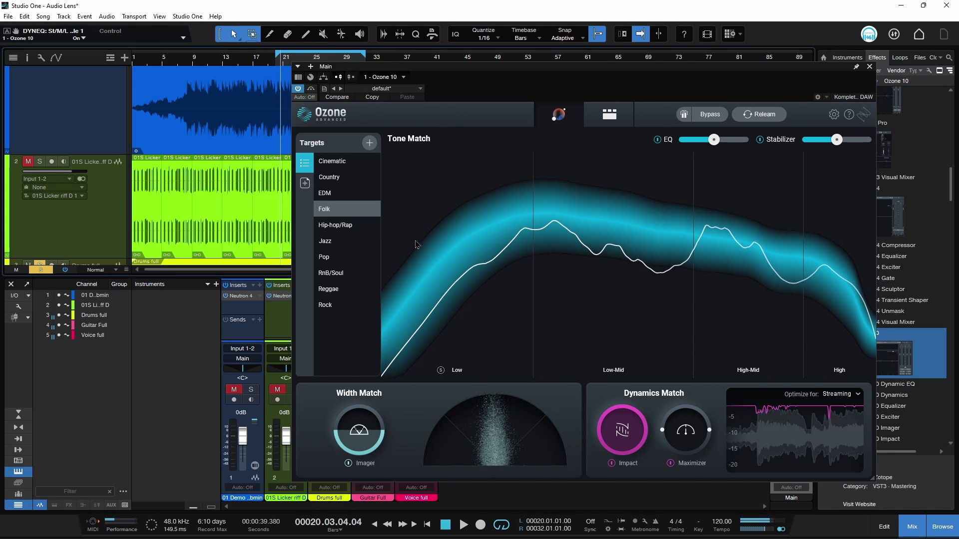
pyautogui.click(304, 183)
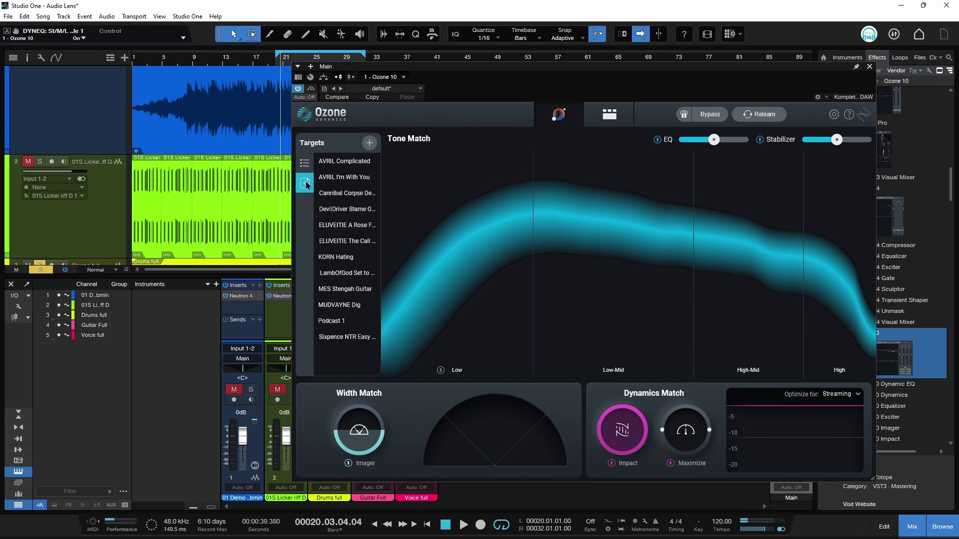
pyautogui.moveTo(646, 530)
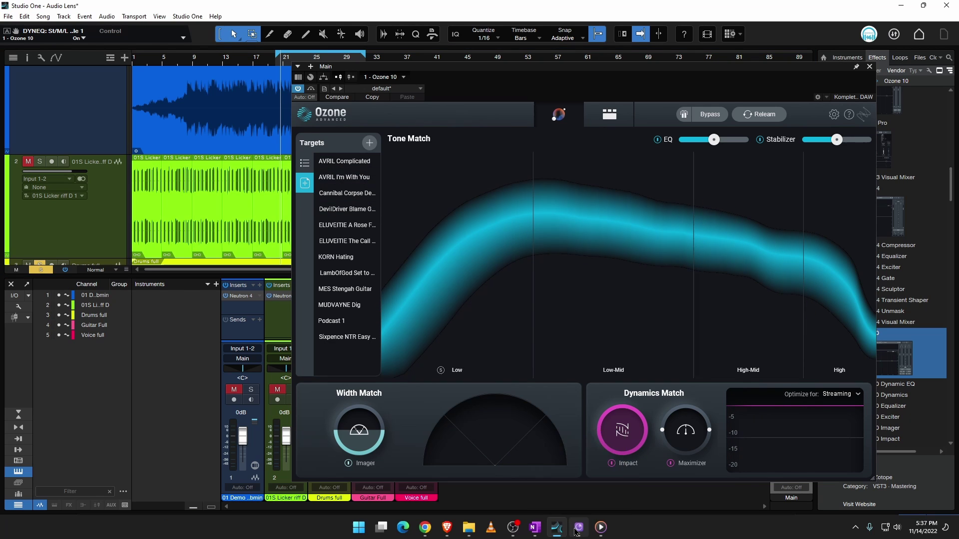
pyautogui.click(577, 529)
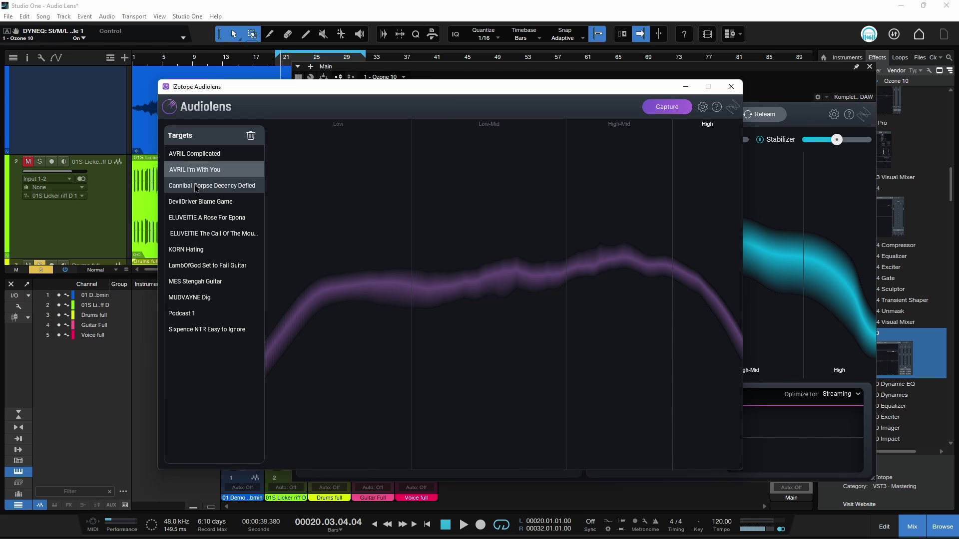
pyautogui.click(687, 87)
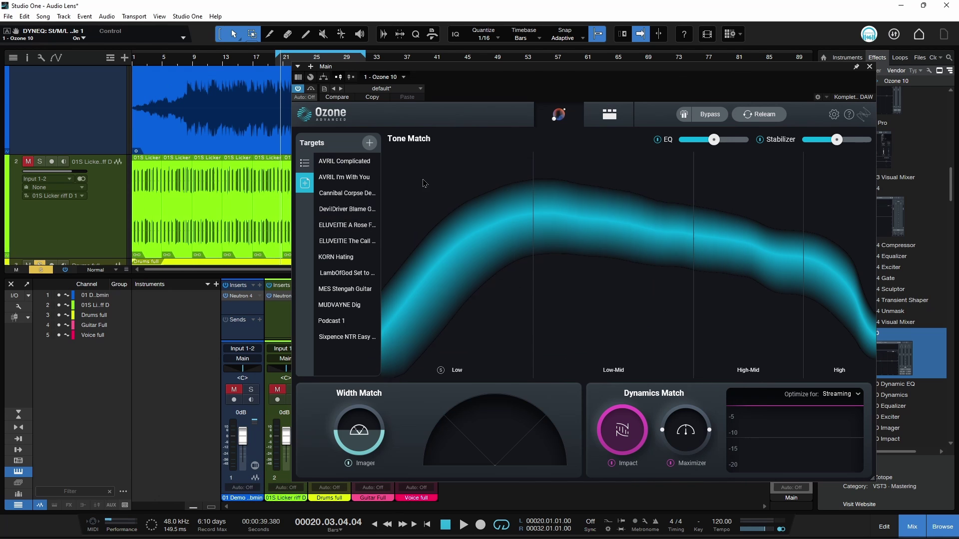
pyautogui.click(349, 168)
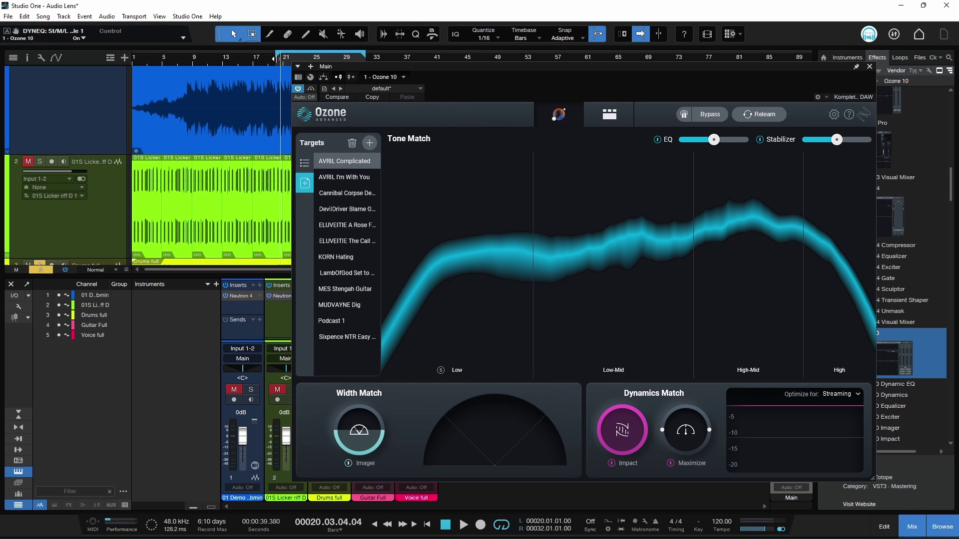
pyautogui.press('space')
pyautogui.moveTo(593, 70); pyautogui.dragTo(582, 71)
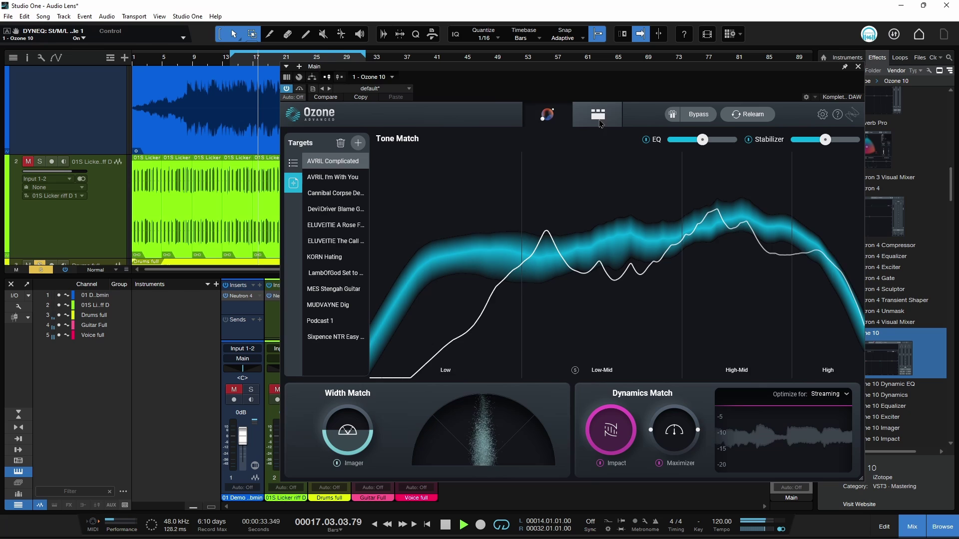
pyautogui.click(599, 120)
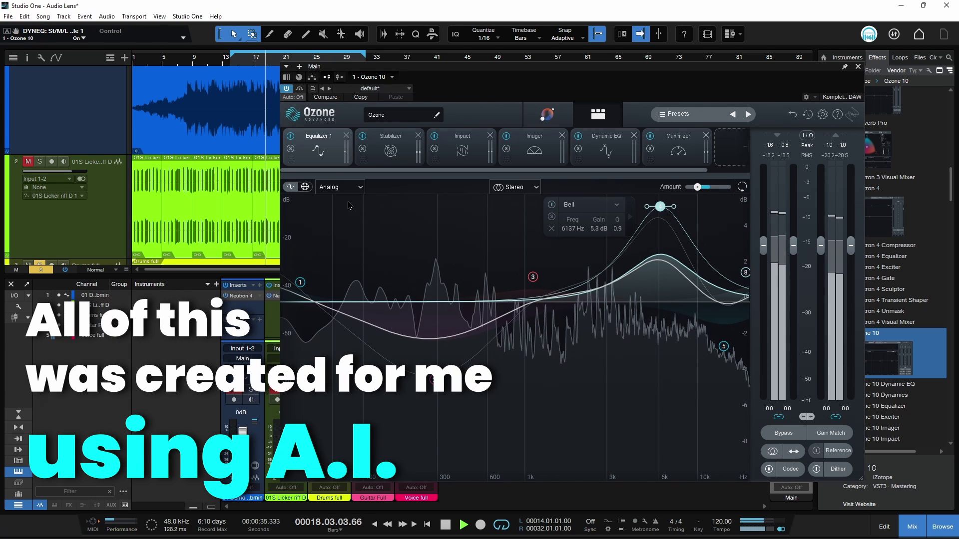
pyautogui.click(462, 147)
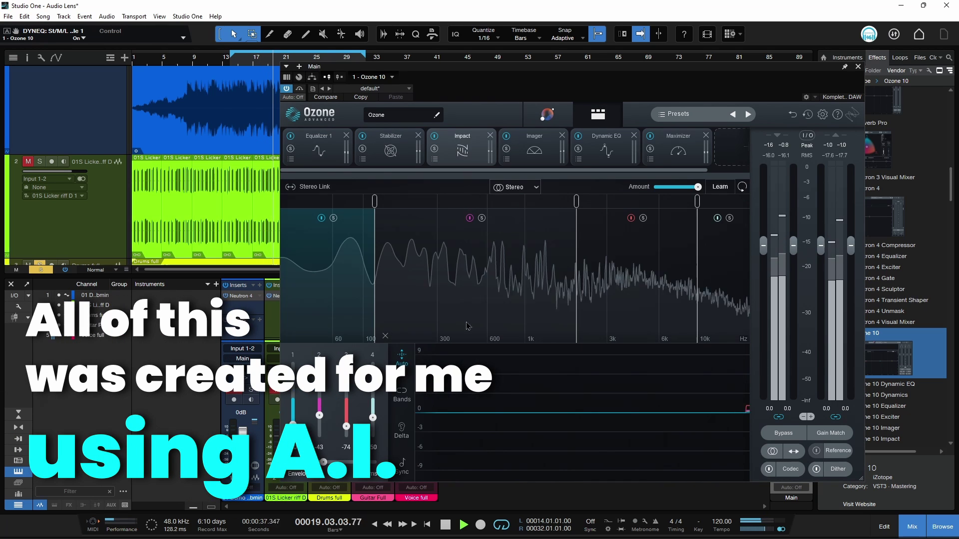
pyautogui.click(534, 150)
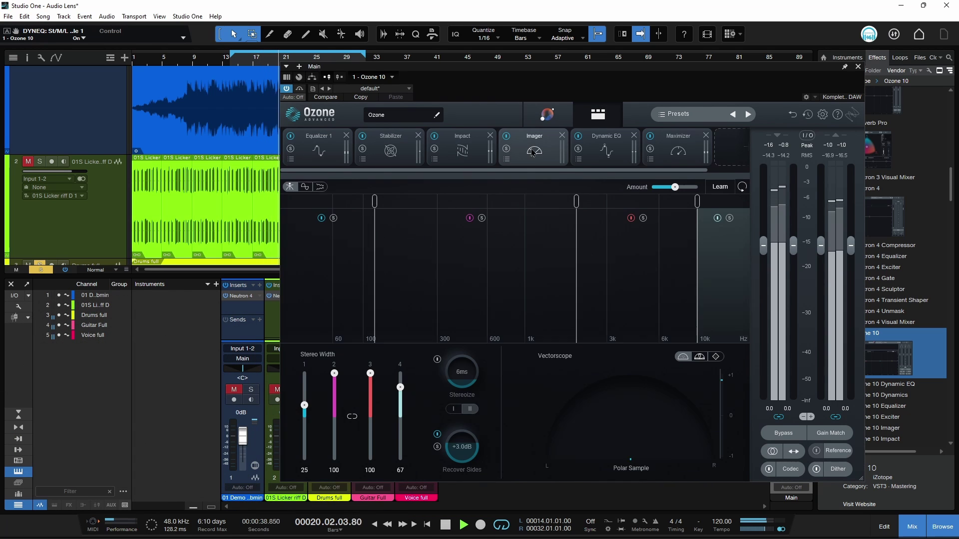
pyautogui.click(606, 151)
pyautogui.click(678, 149)
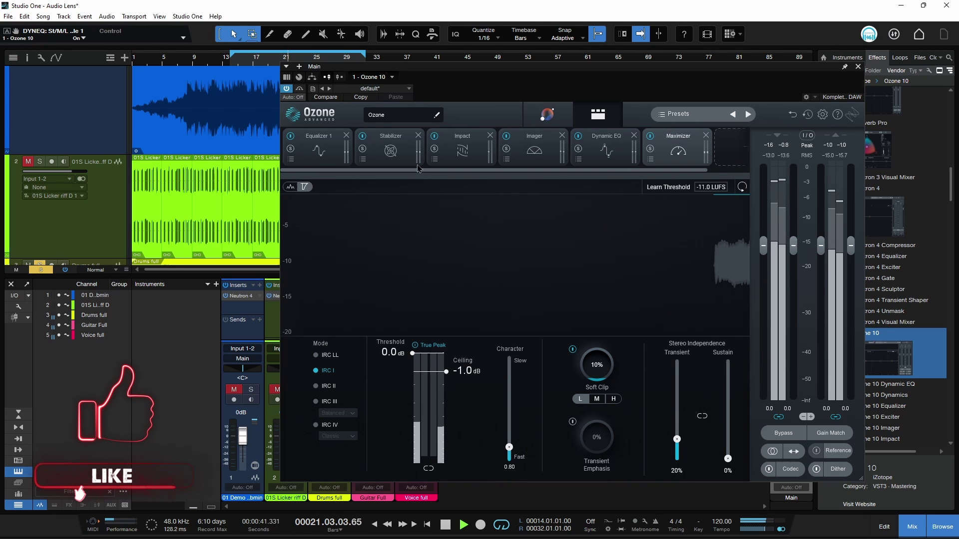
pyautogui.click(399, 150)
pyautogui.click(598, 115)
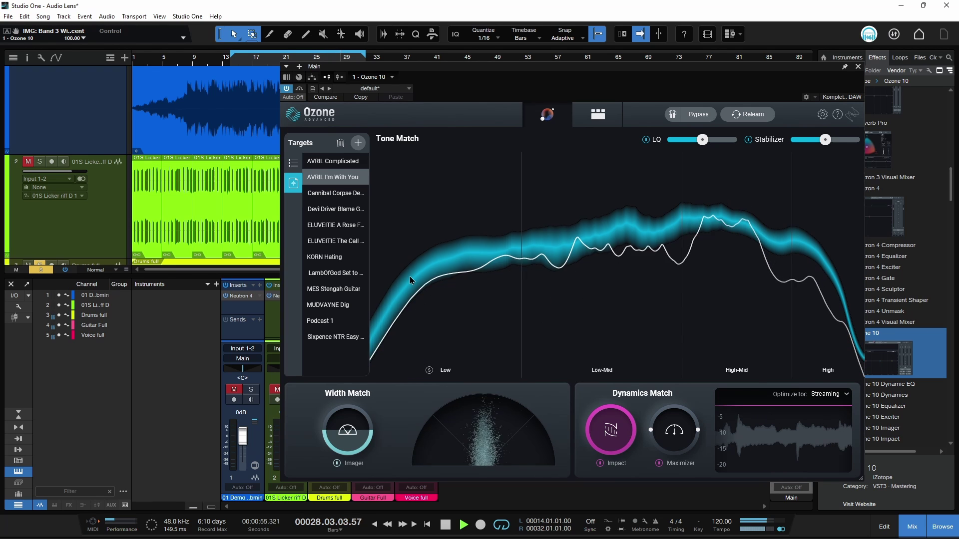
# Target AVRIL I'm With You, then stop playback and switch the target to ELUVEITIE The Call.
pyautogui.click(357, 181)
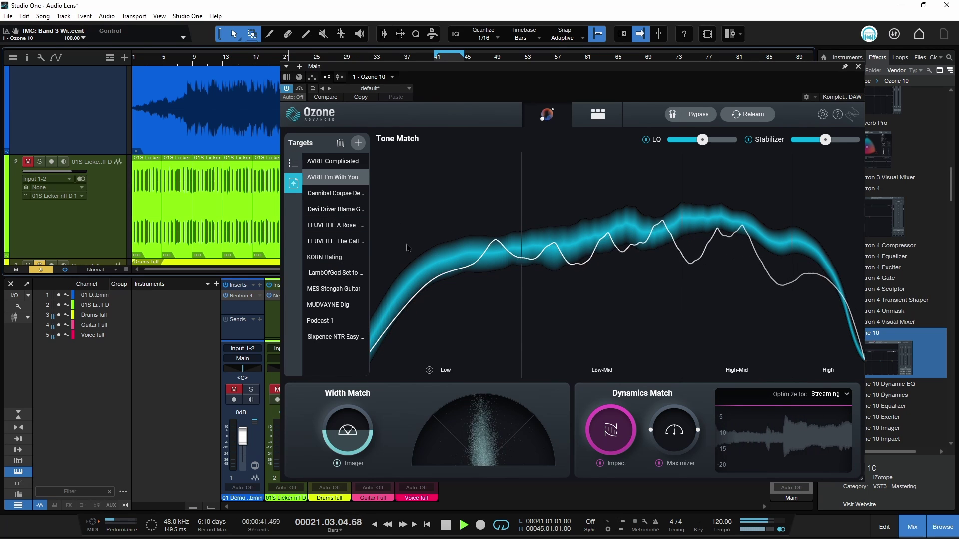
pyautogui.press('space')
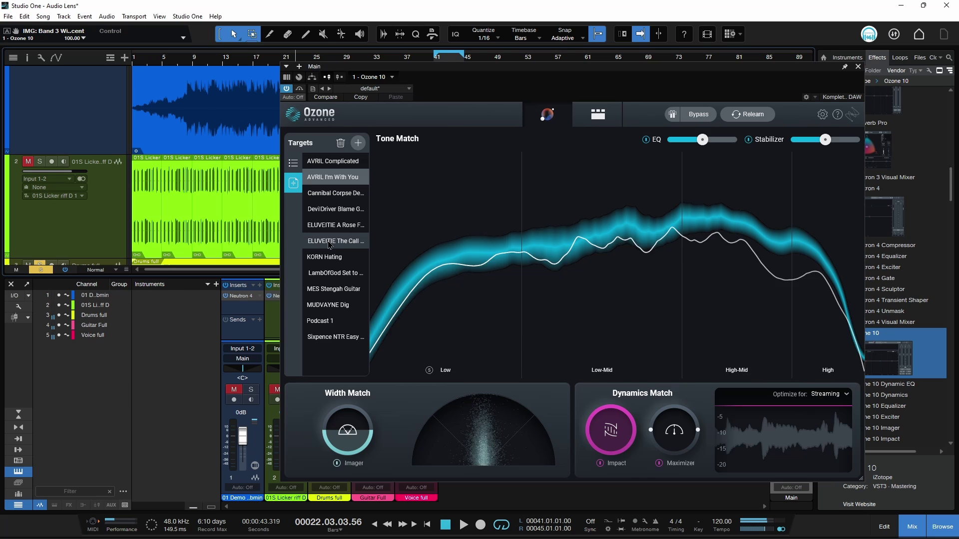
pyautogui.click(336, 242)
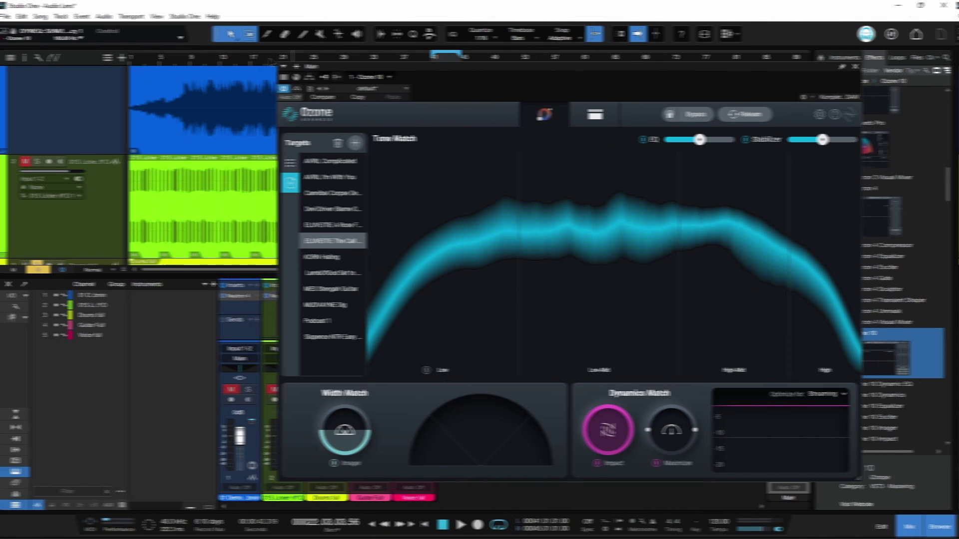
# Play the rebuilt chain and review its Stabilizer, Impact, Imager, Dynamic EQ and Maximizer settings.
pyautogui.press('space')
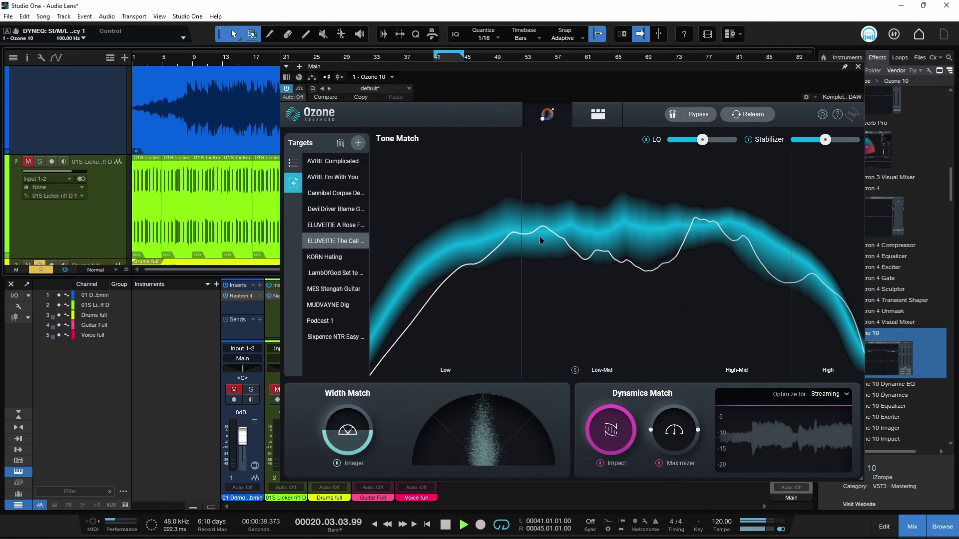
pyautogui.click(597, 114)
pyautogui.click(414, 152)
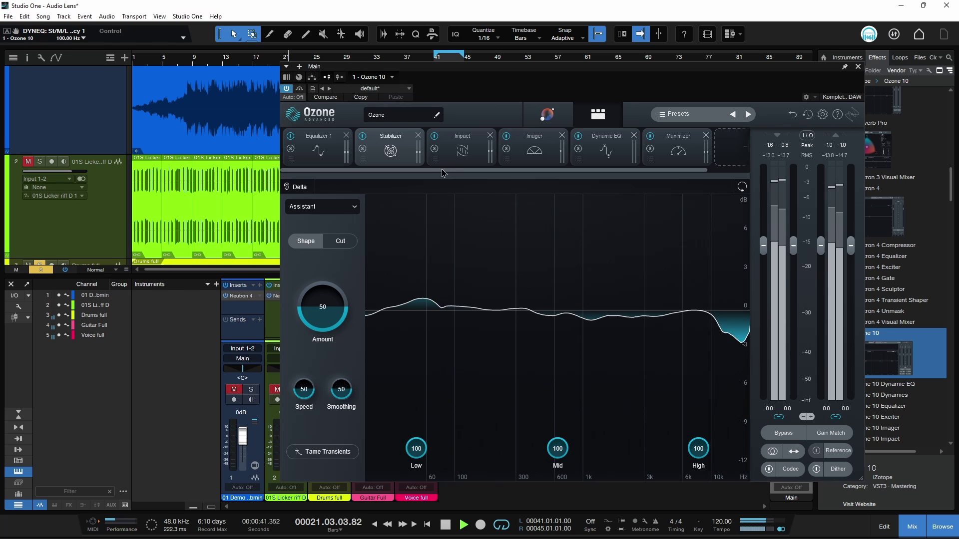
pyautogui.click(462, 150)
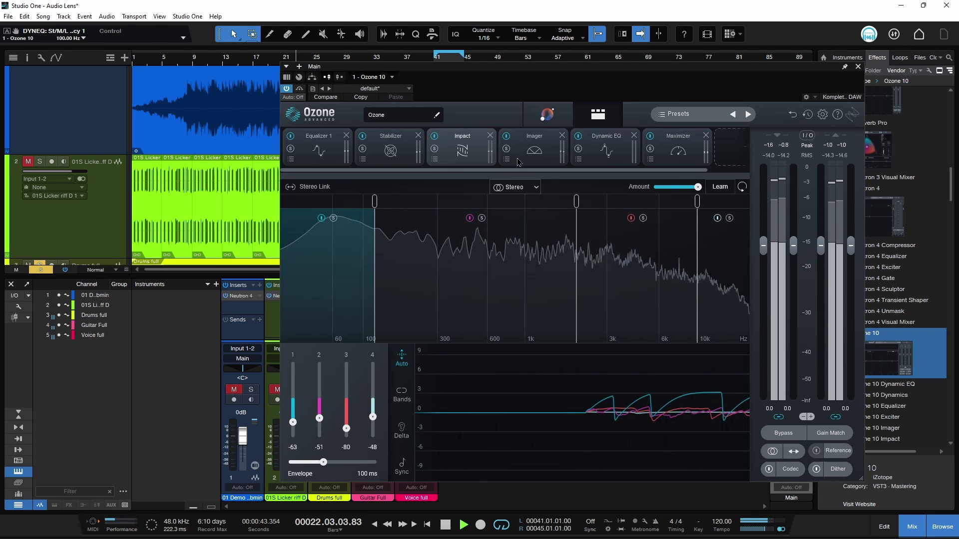
pyautogui.click(534, 152)
pyautogui.click(606, 152)
pyautogui.click(673, 157)
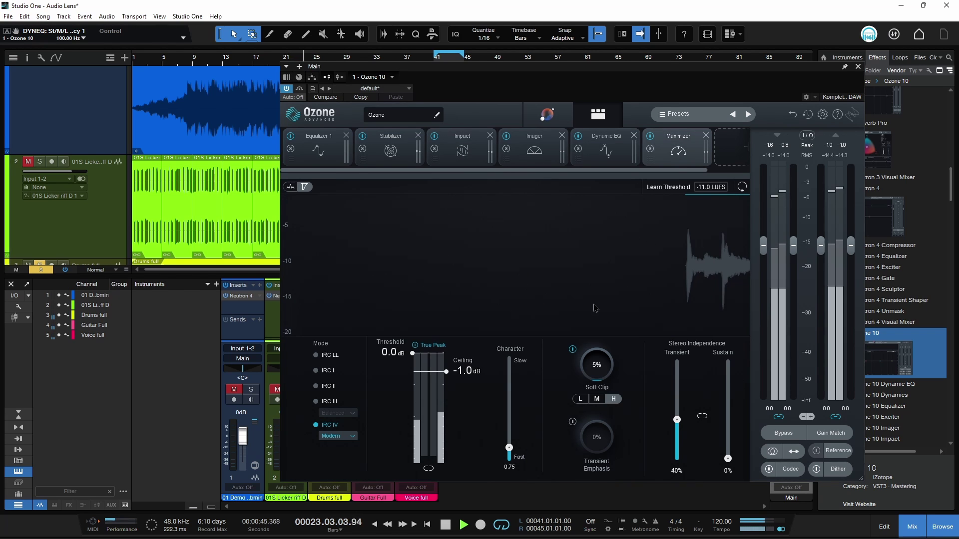
pyautogui.click(334, 157)
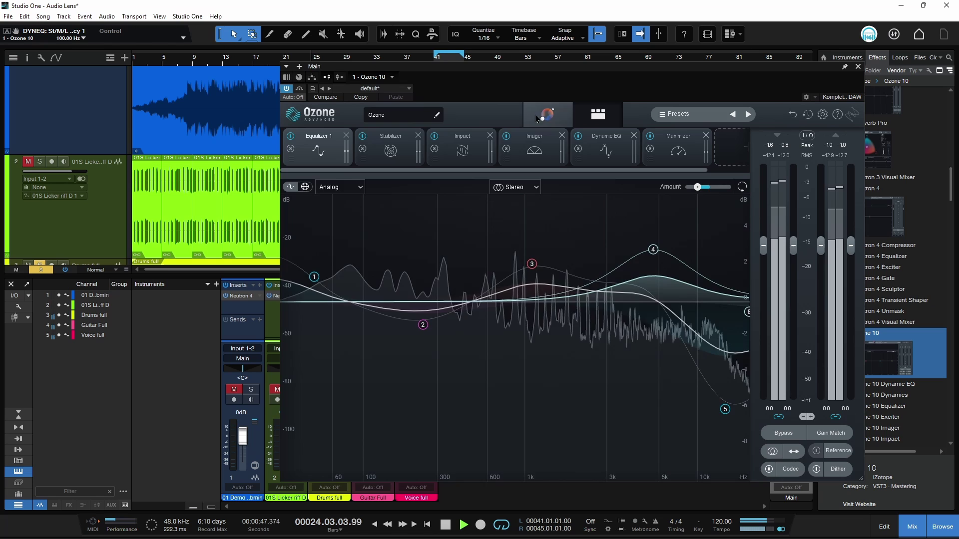
pyautogui.click(547, 115)
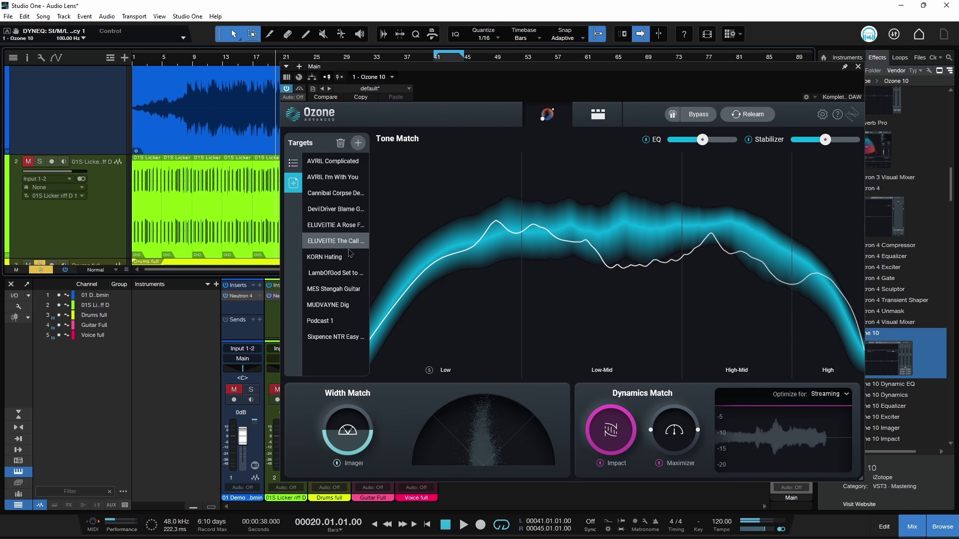
# Retarget Ozone to KORN Hating and review the resulting Stabilizer, Impact and Imager settings.
pyautogui.press('space')
pyautogui.click(330, 257)
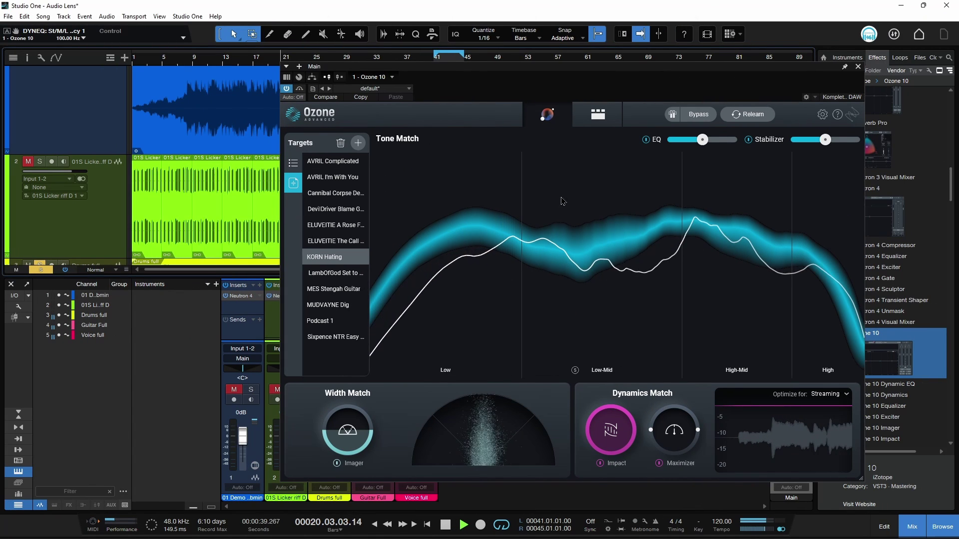
pyautogui.click(597, 114)
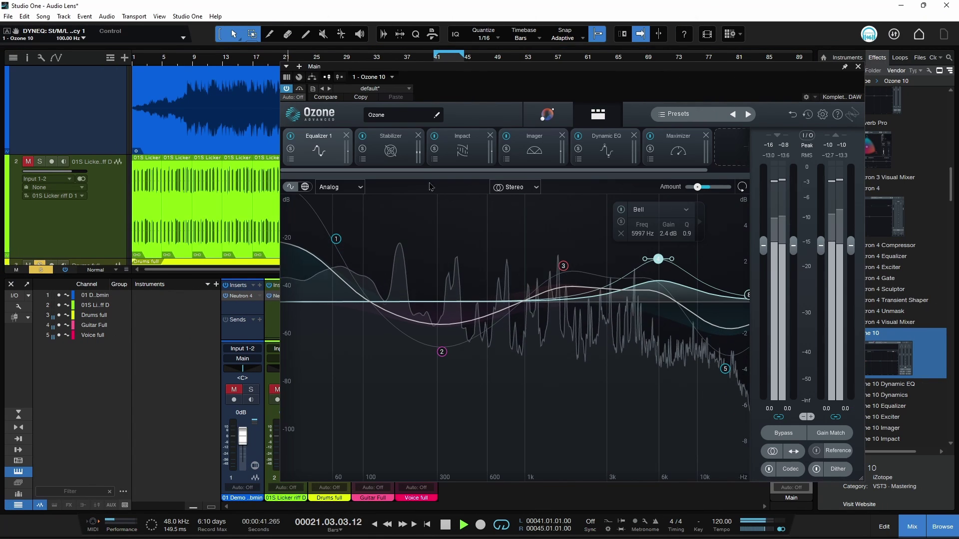
pyautogui.click(390, 147)
pyautogui.click(469, 150)
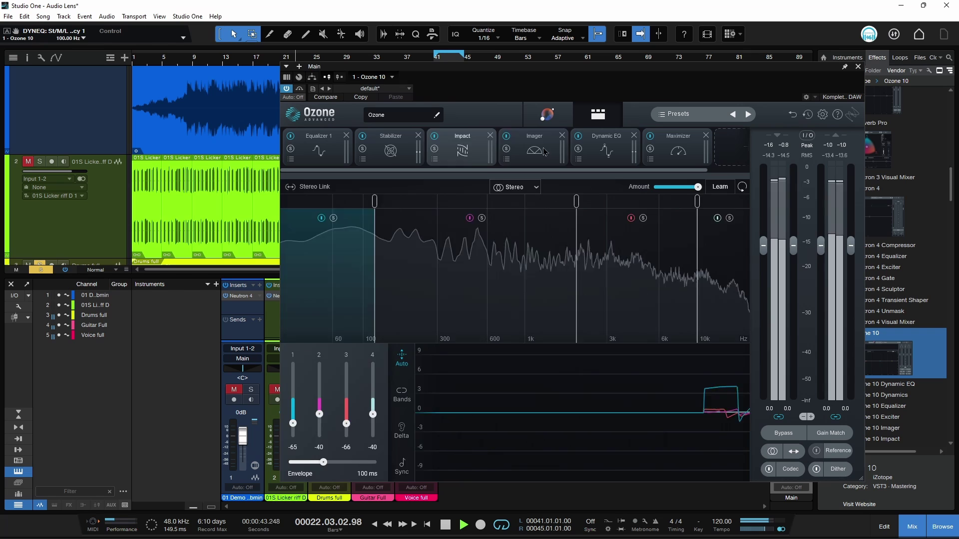
pyautogui.click(534, 150)
pyautogui.click(547, 115)
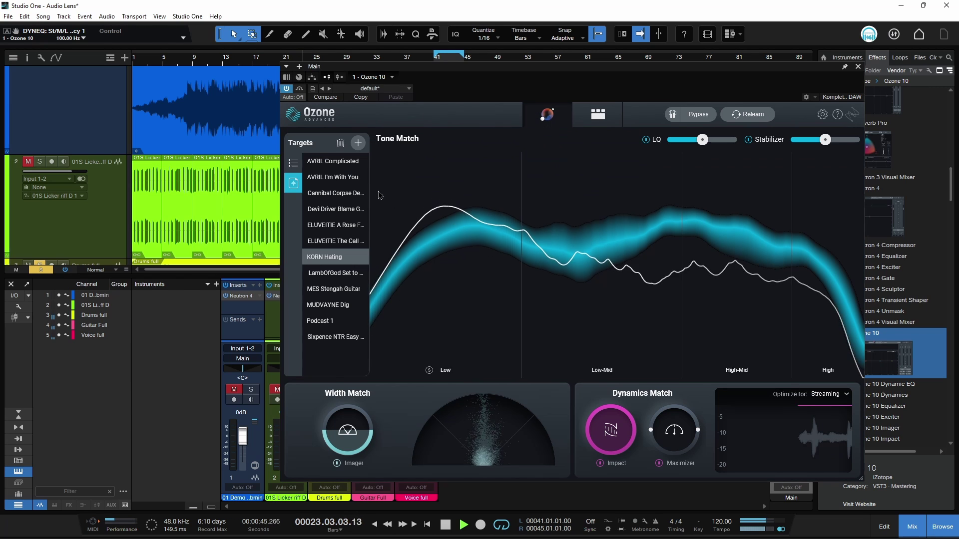
# Combine AVRIL Complicated and AVRIL I'm With You as the Tone Match targets.
pyautogui.click(333, 161)
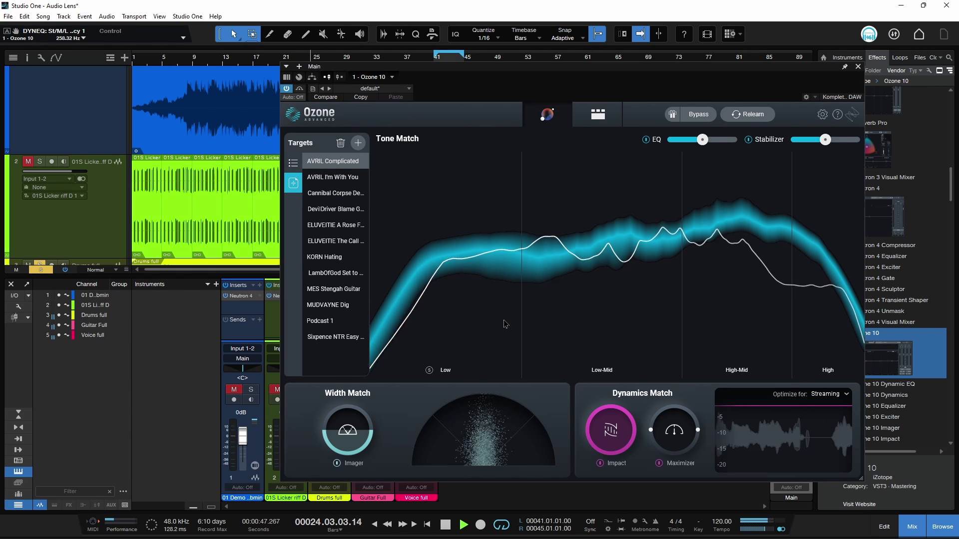
pyautogui.click(333, 177)
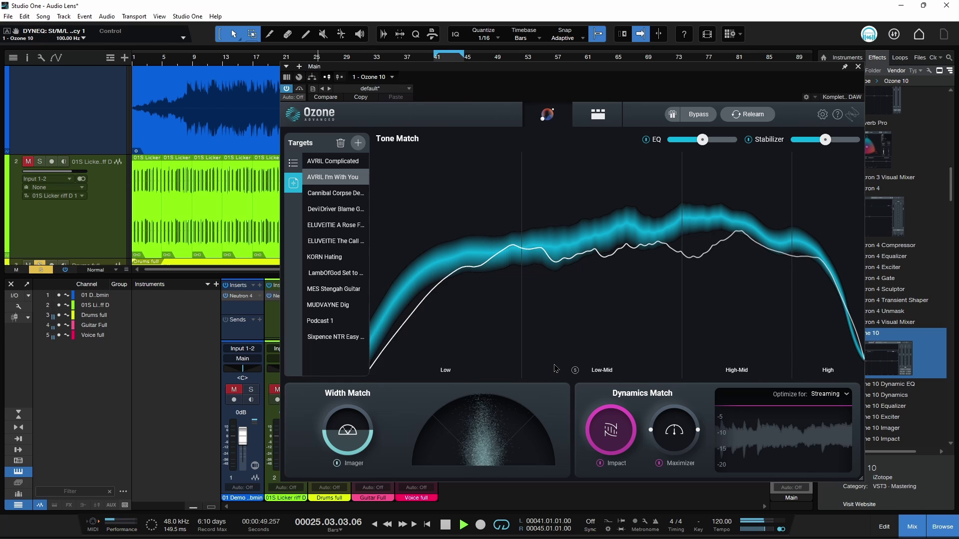
pyautogui.keyDown('ctrl'); pyautogui.click(333, 161); pyautogui.keyUp('ctrl')
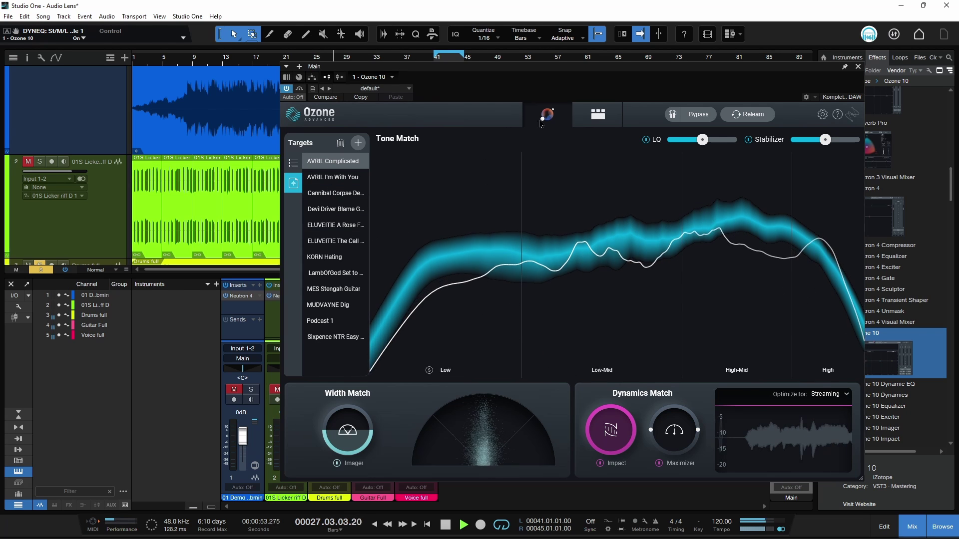
# Reshape Equalizer band 2's dip near 285 Hz, select band 4 near 6 kHz, and review modules.
pyautogui.click(597, 114)
pyautogui.moveTo(433, 380); pyautogui.dragTo(432, 364)
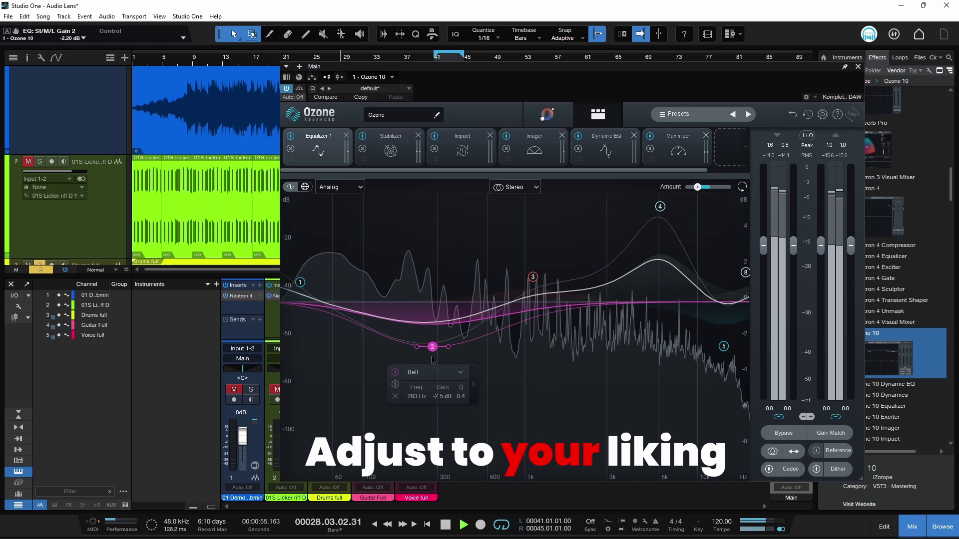
pyautogui.click(660, 206)
pyautogui.click(534, 147)
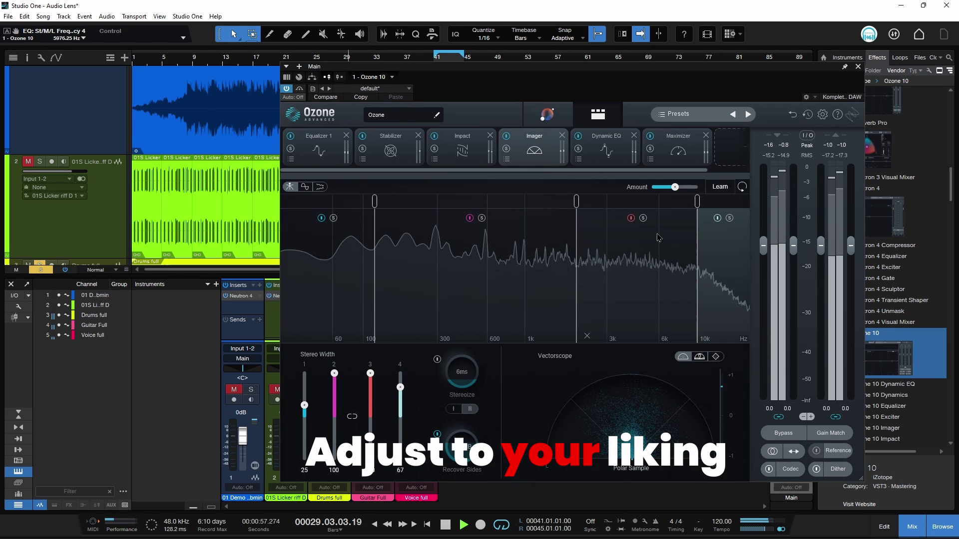
pyautogui.click(391, 145)
pyautogui.click(462, 145)
pyautogui.click(319, 145)
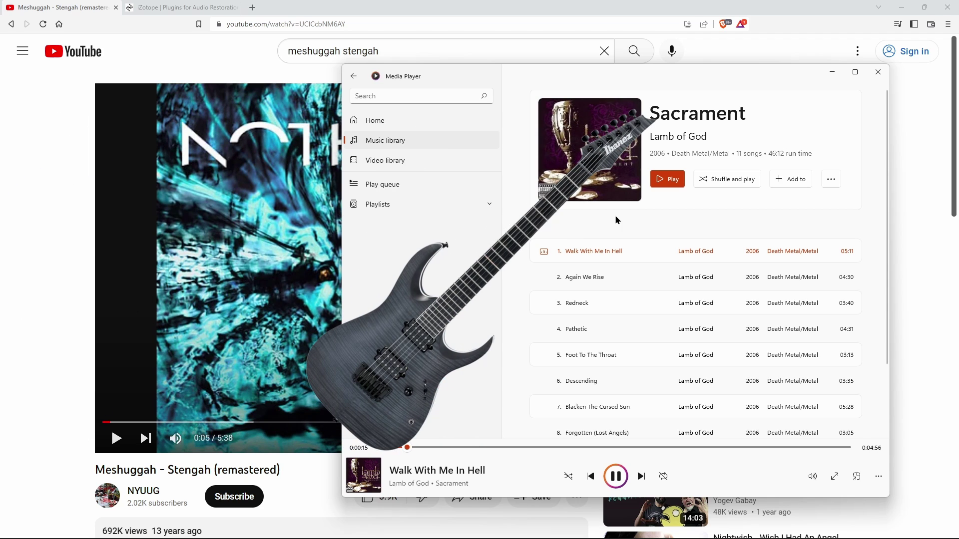
# Close Media Player and play In Your Words-JW Mix-Guitar Stem_03 from the Wrath STEMS folder.
pyautogui.click(52, 9)
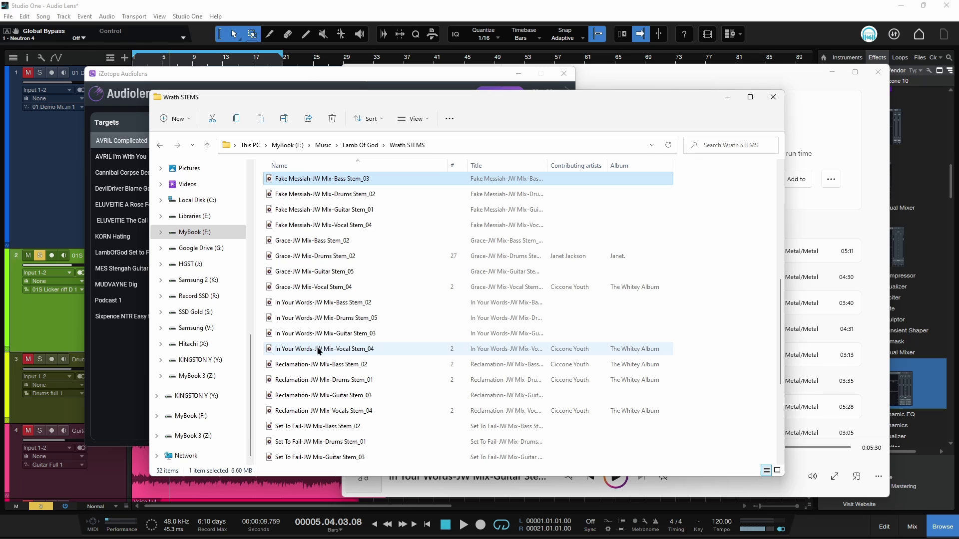
pyautogui.click(345, 334)
pyautogui.doubleClick(343, 341)
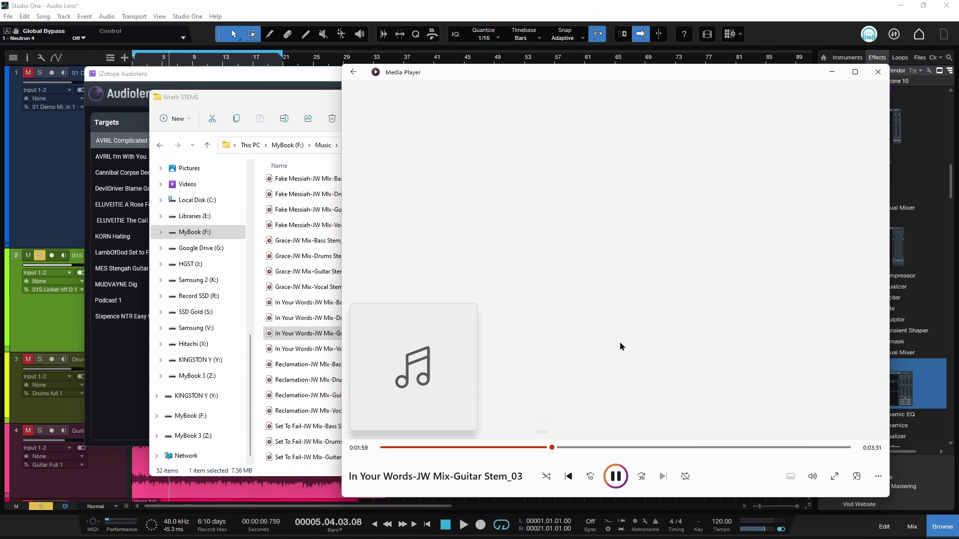
# Capture the playing guitar stem, pause playback, and save the reference as LOG In Your Words GUITAR.
pyautogui.click(158, 77)
pyautogui.moveTo(296, 75); pyautogui.dragTo(333, 92)
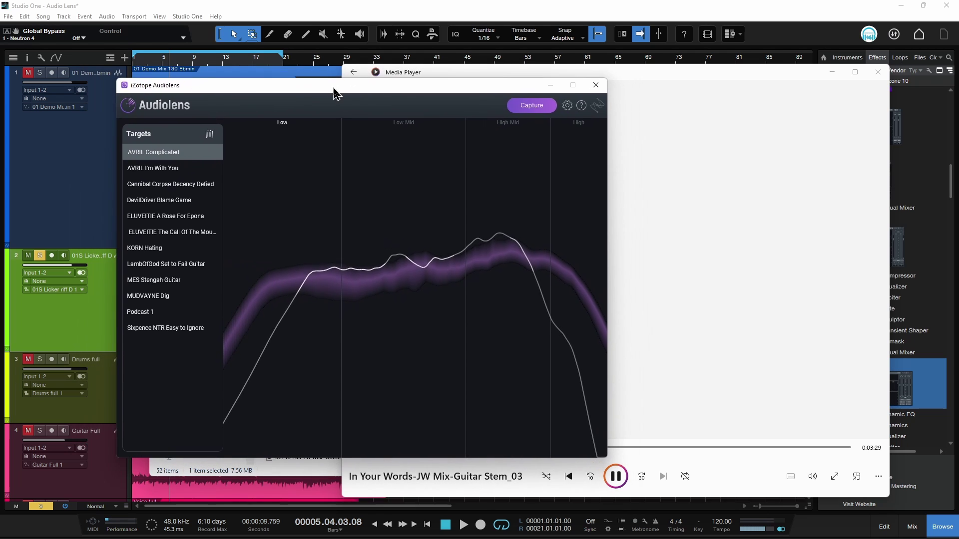
pyautogui.click(544, 109)
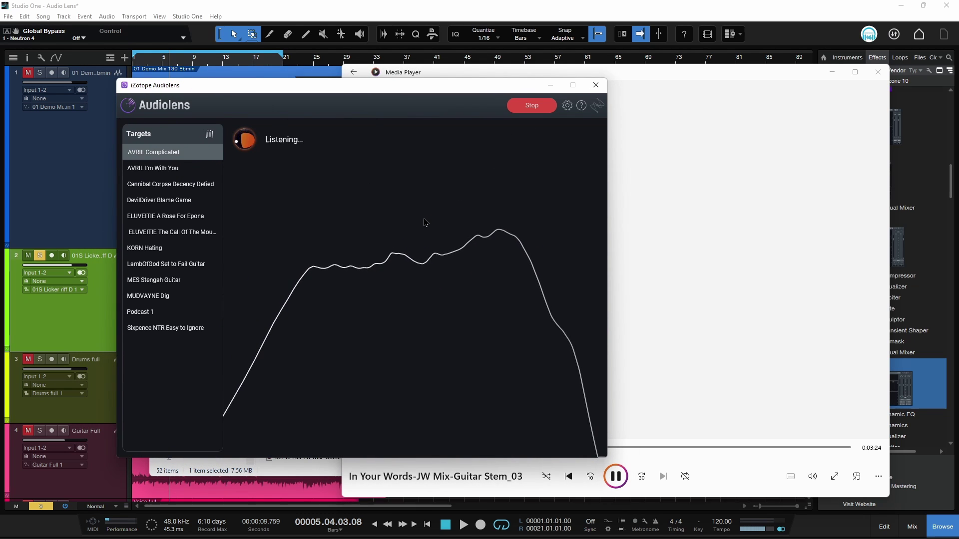
pyautogui.click(531, 105)
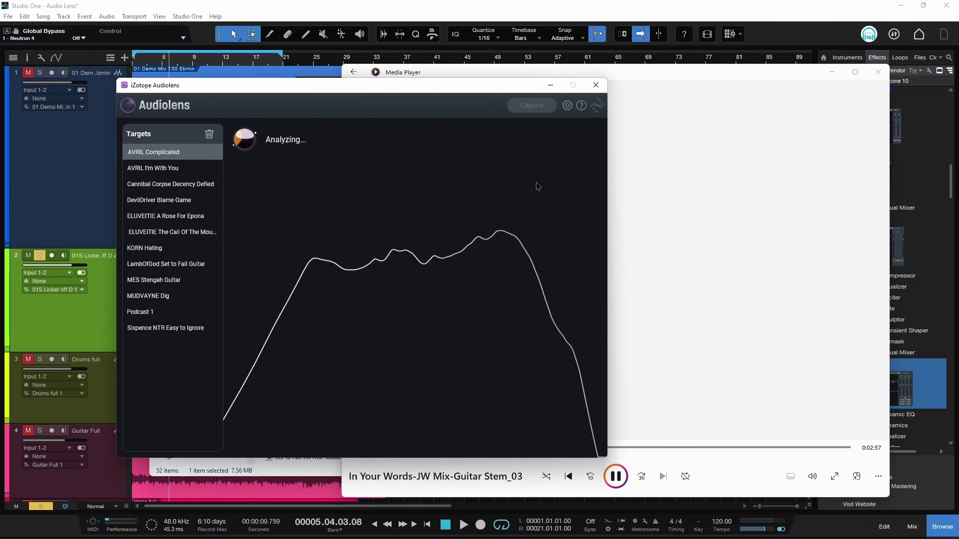
pyautogui.click(615, 476)
pyautogui.click(177, 153)
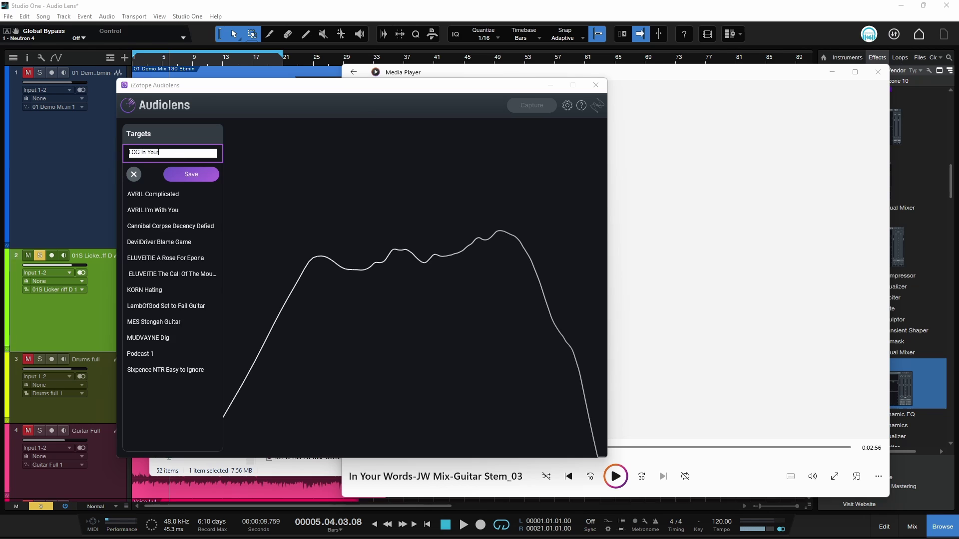
pyautogui.click(193, 174)
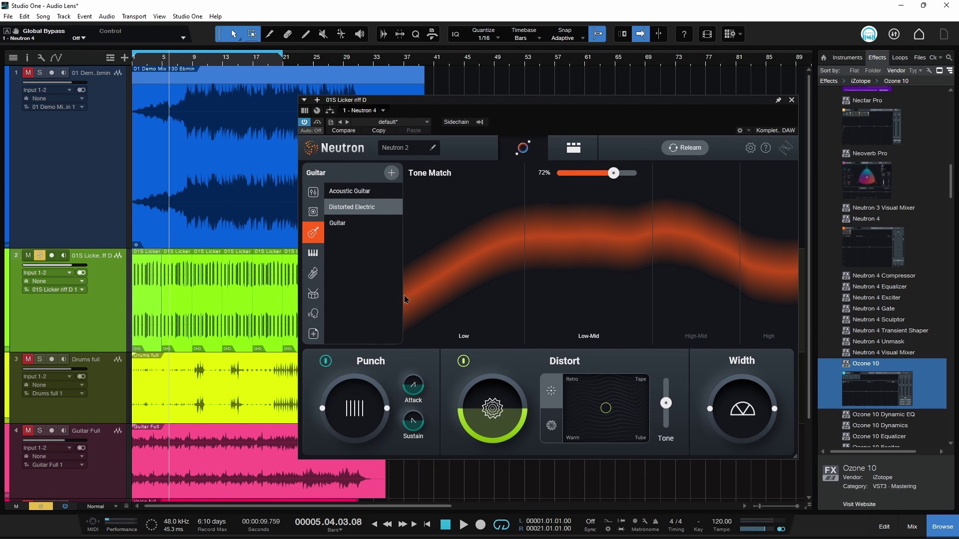
# Audition the LOG In Your Words and MES Stengah guitar targets from the Custom Tone Match list.
pyautogui.moveTo(500, 107); pyautogui.dragTo(497, 105)
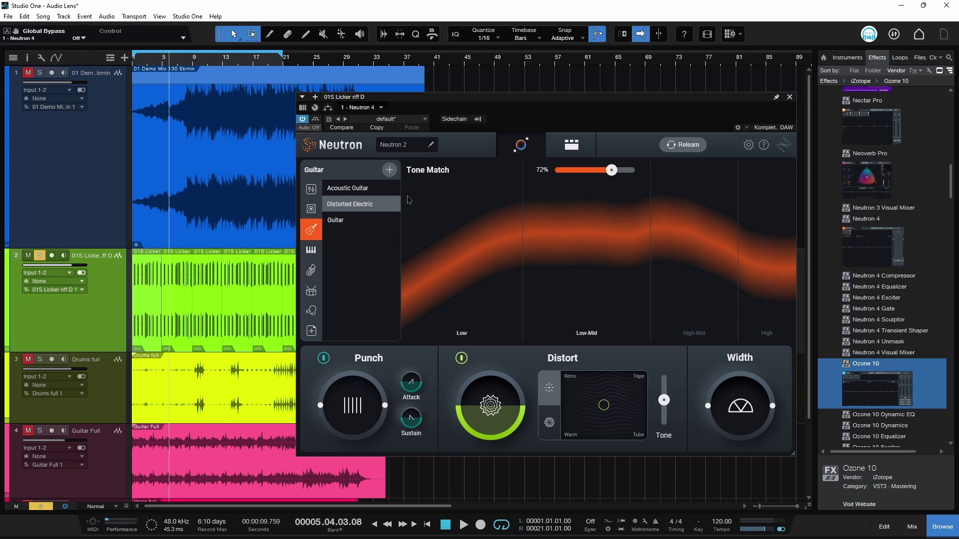
pyautogui.click(570, 144)
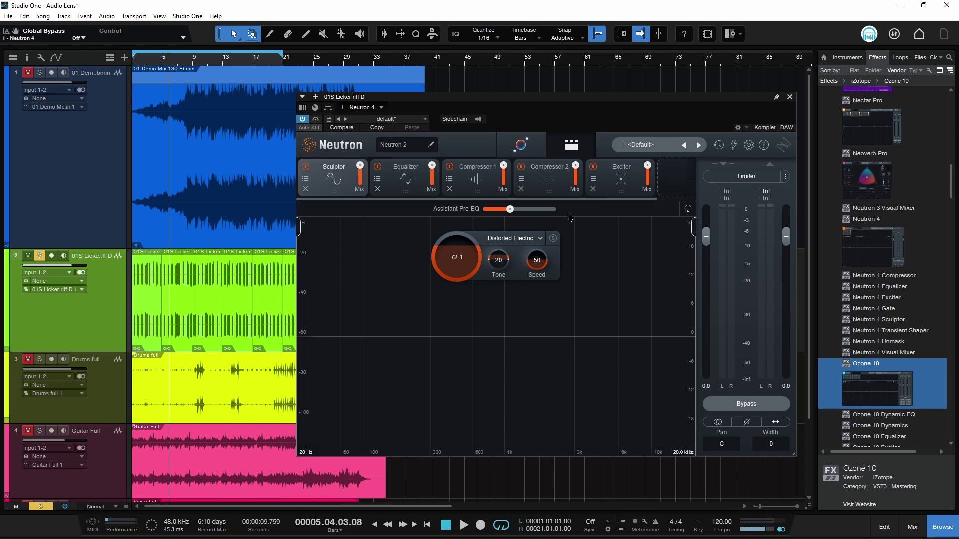
pyautogui.click(522, 146)
pyautogui.click(311, 331)
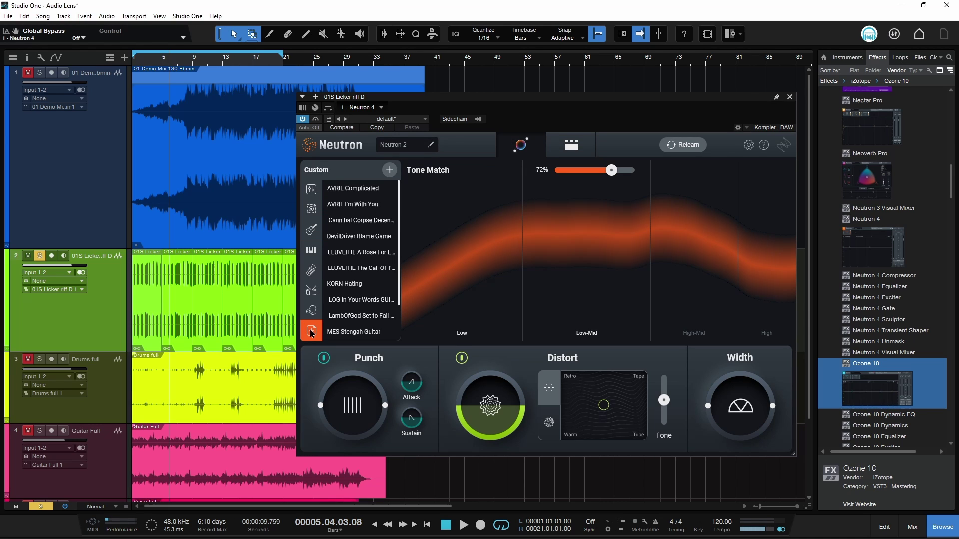
pyautogui.scroll(-2, 400, 207)
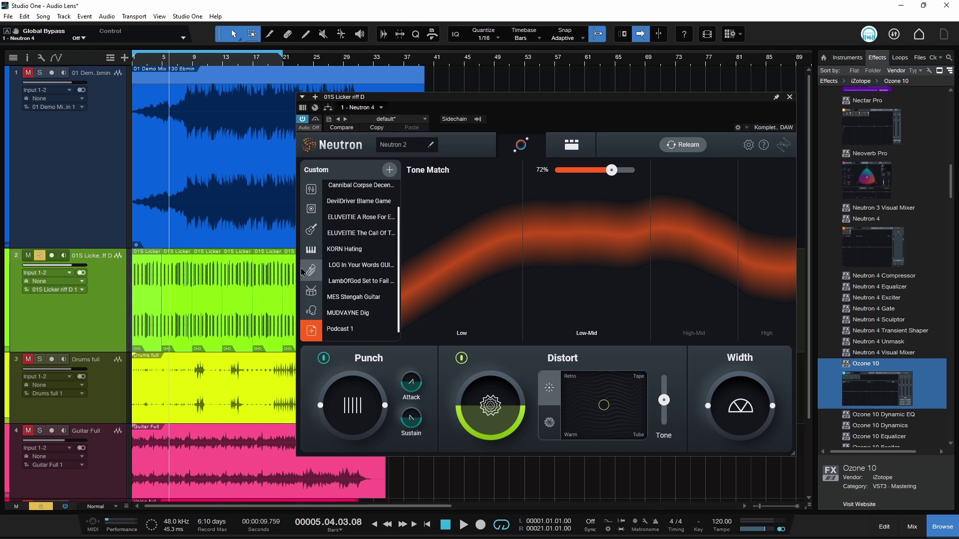
pyautogui.click(369, 270)
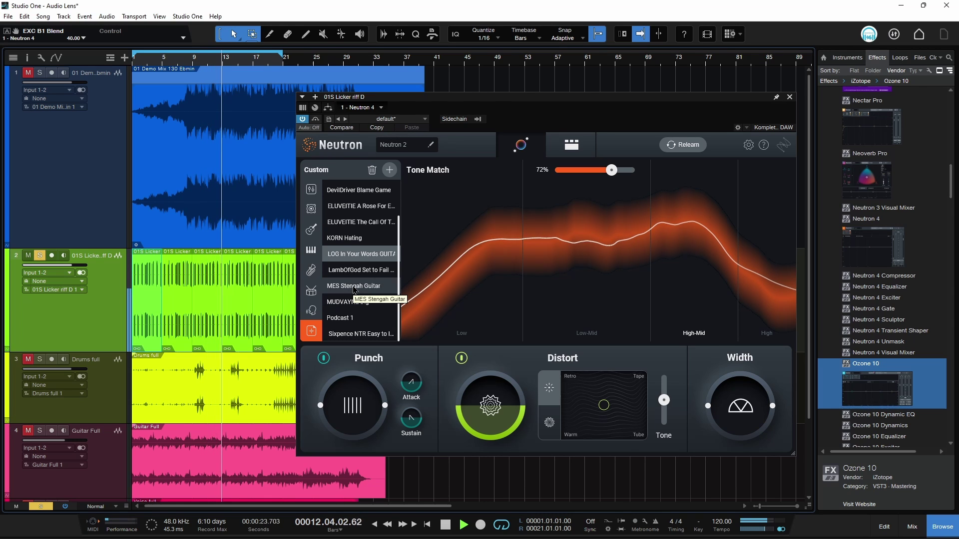
pyautogui.click(354, 288)
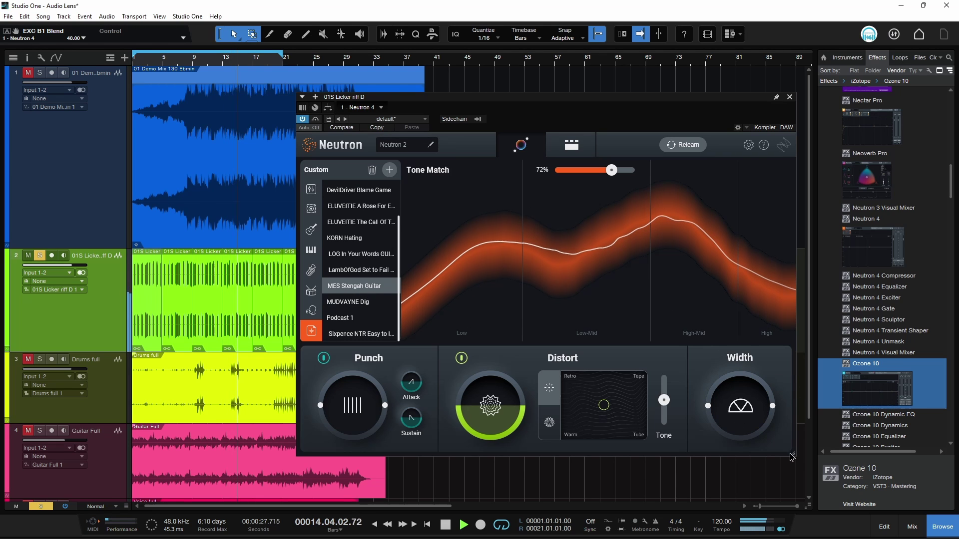
# Enlarge the Neutron window, settle on the LambOfGod guitar target and show the module chain.
pyautogui.moveTo(794, 457); pyautogui.dragTo(880, 510)
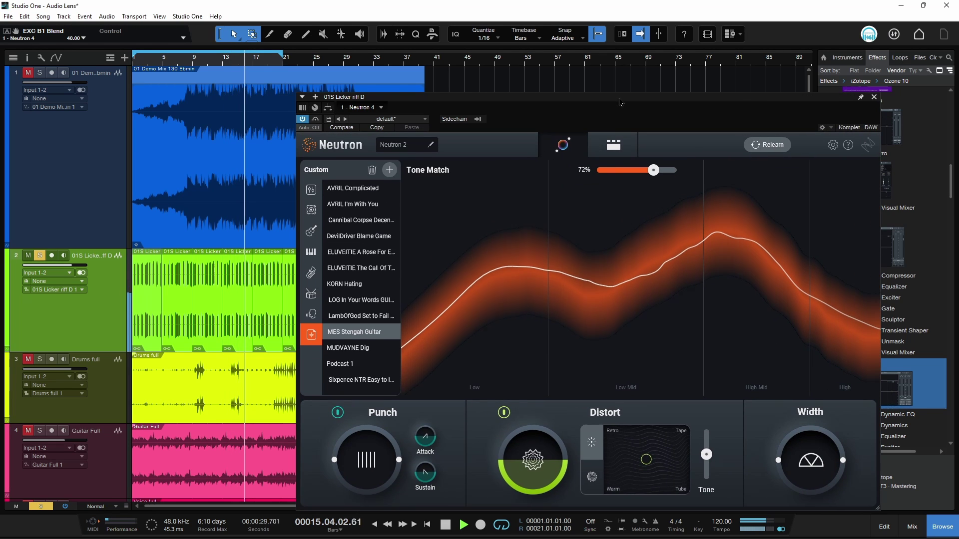
pyautogui.moveTo(614, 100); pyautogui.dragTo(600, 68)
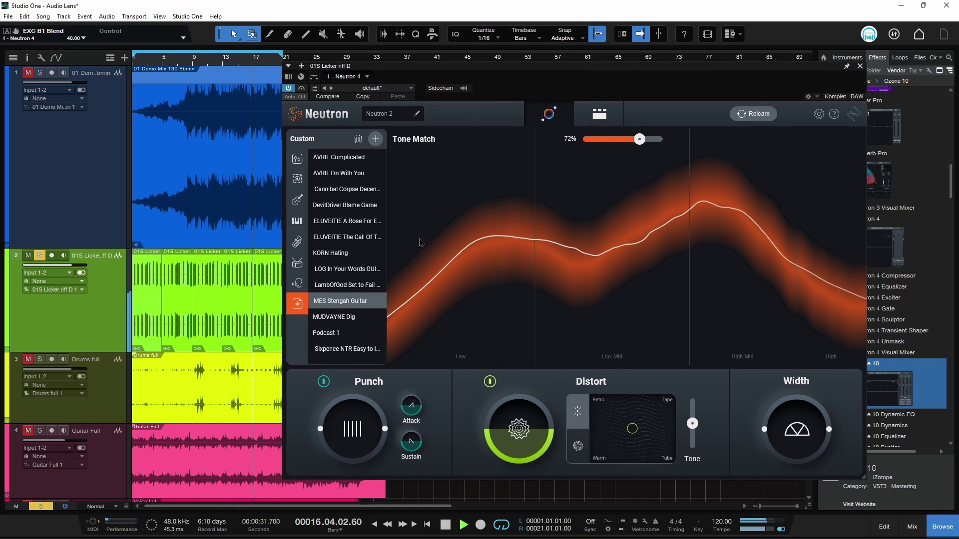
pyautogui.click(345, 269)
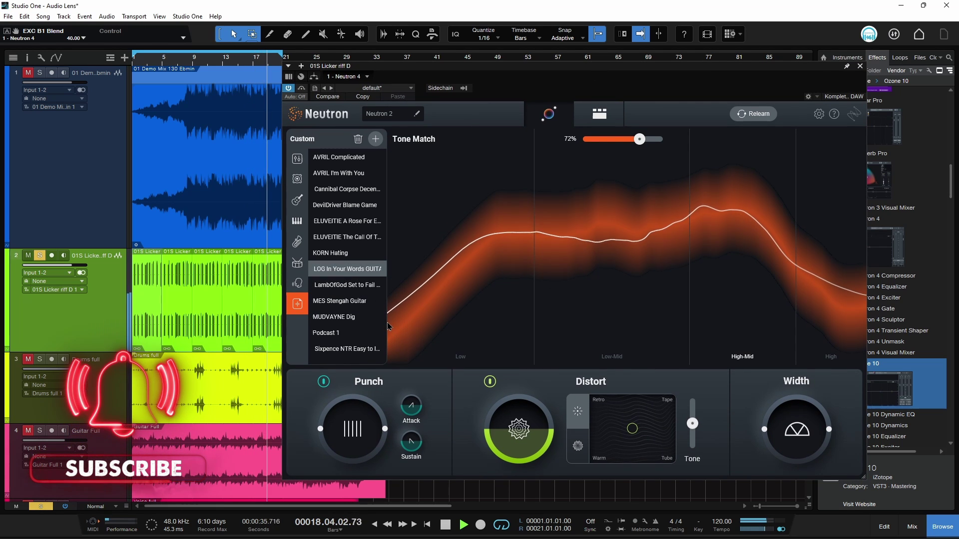
pyautogui.click(339, 289)
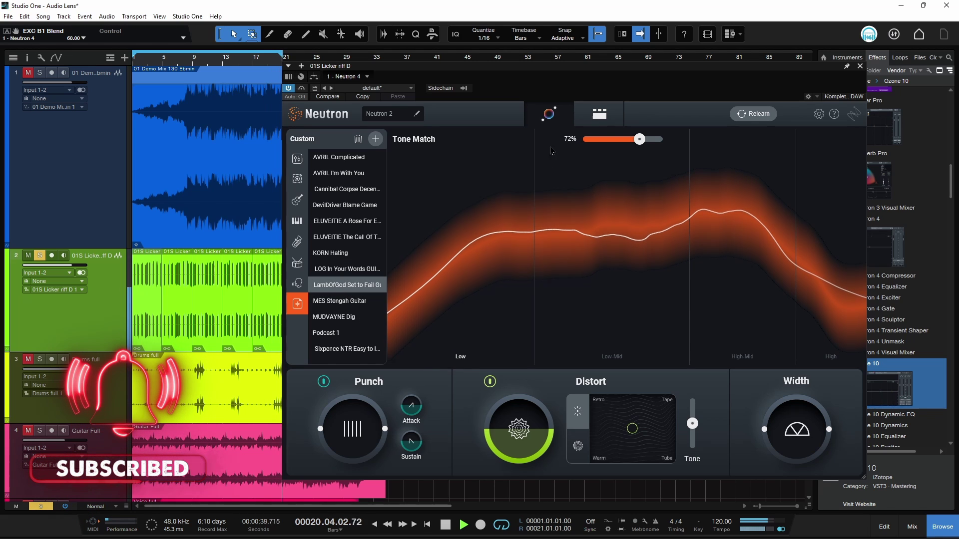
pyautogui.click(600, 113)
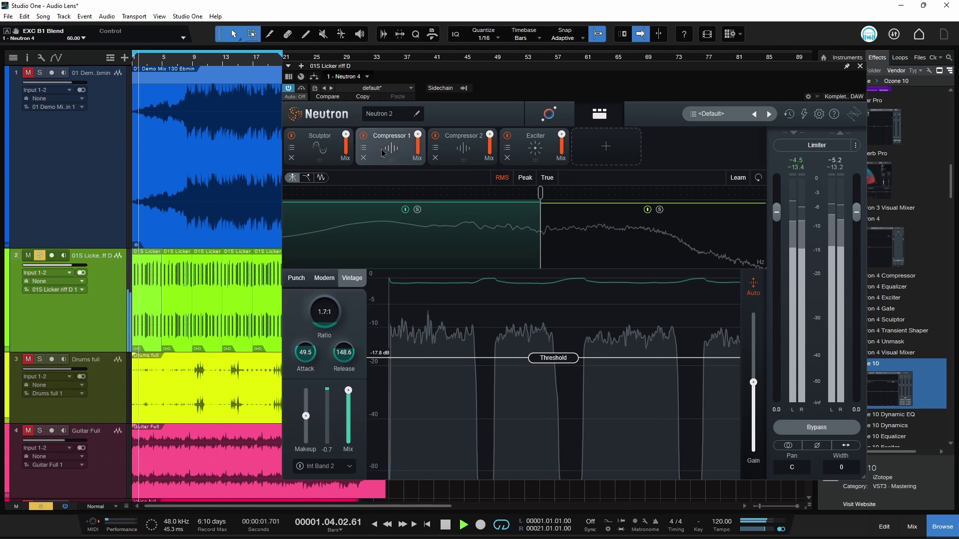
# Inspect the Compressor and Exciter modules while trying the MES Stengah Guitar target.
pyautogui.click(464, 146)
pyautogui.click(535, 146)
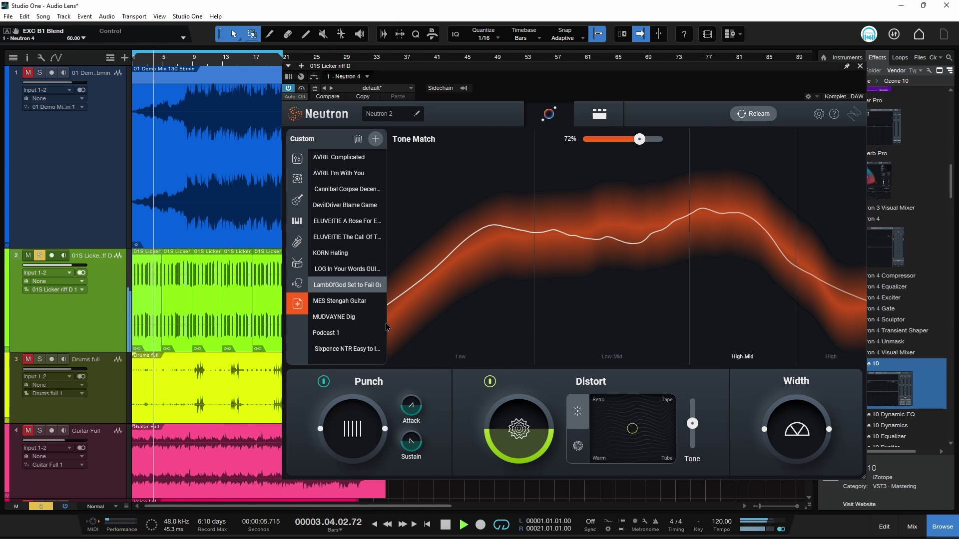
pyautogui.click(339, 301)
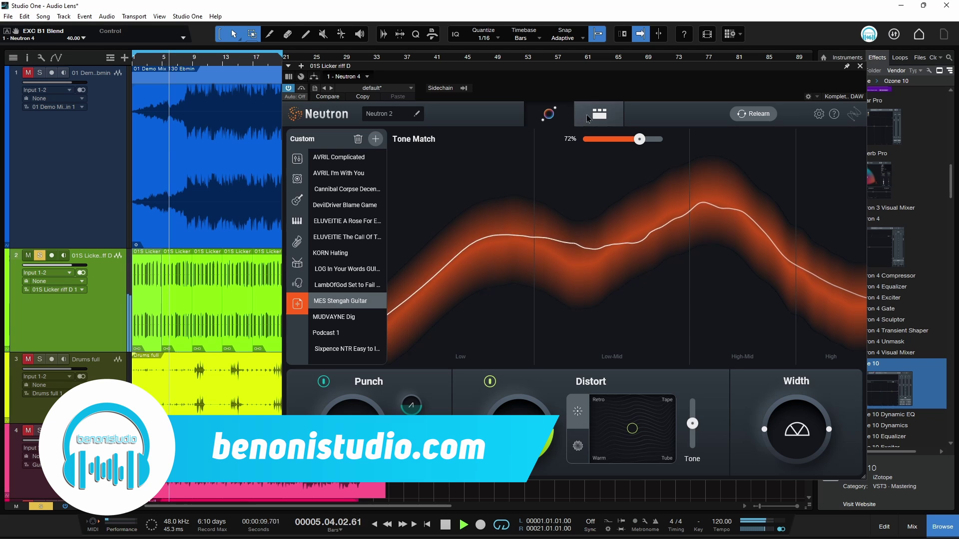
pyautogui.click(588, 118)
pyautogui.click(400, 149)
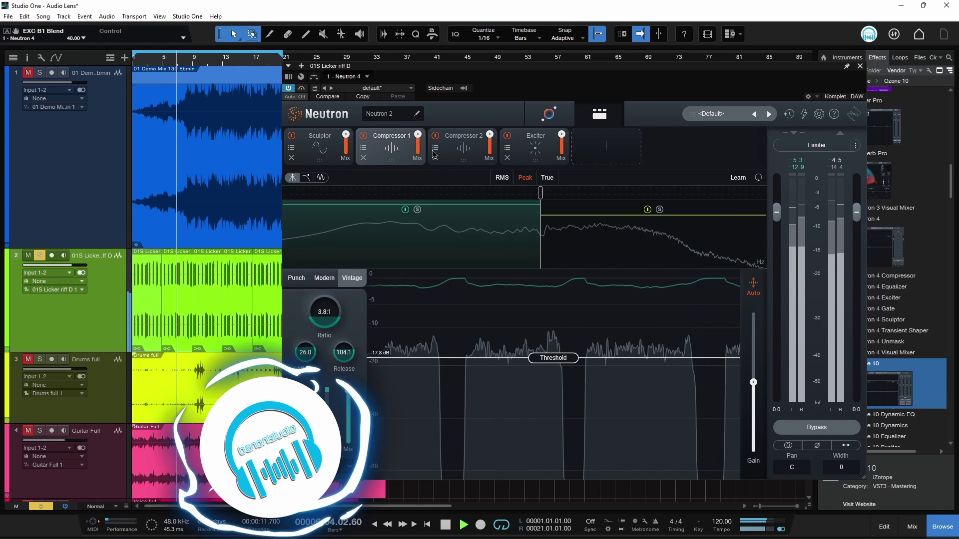
pyautogui.click(434, 154)
pyautogui.click(535, 148)
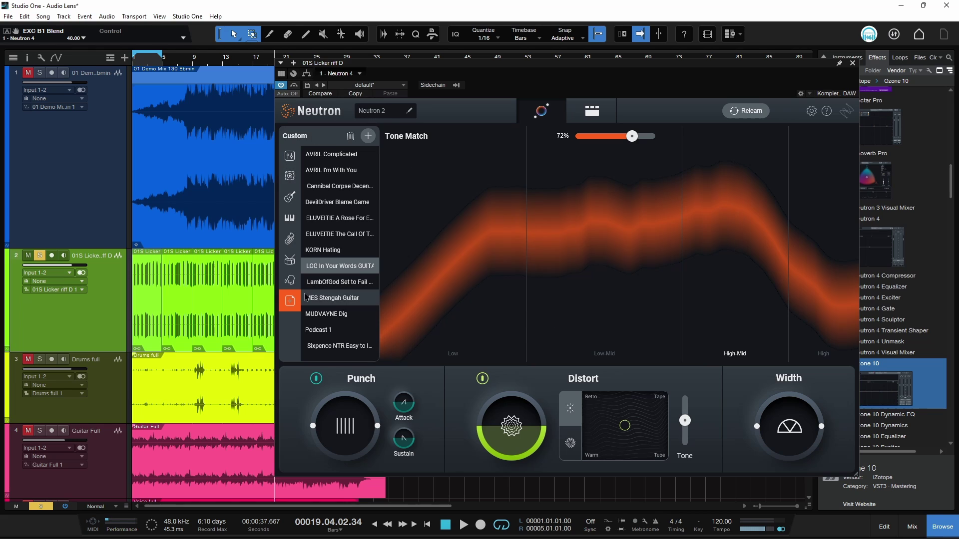
# Browse the Guitar, Orchestral and Voice target categories, return to Custom, and bring the browser forward.
pyautogui.click(288, 200)
pyautogui.click(289, 239)
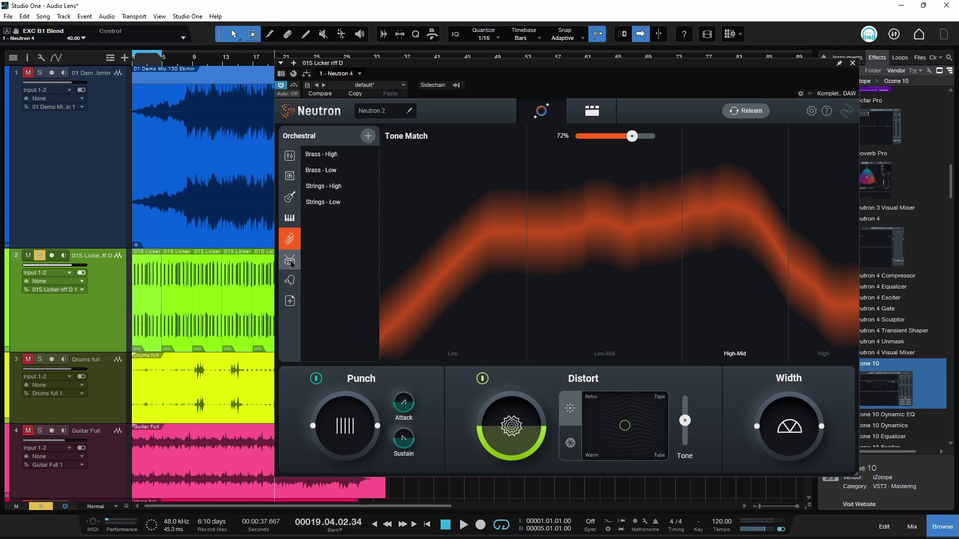
pyautogui.click(289, 279)
pyautogui.click(289, 301)
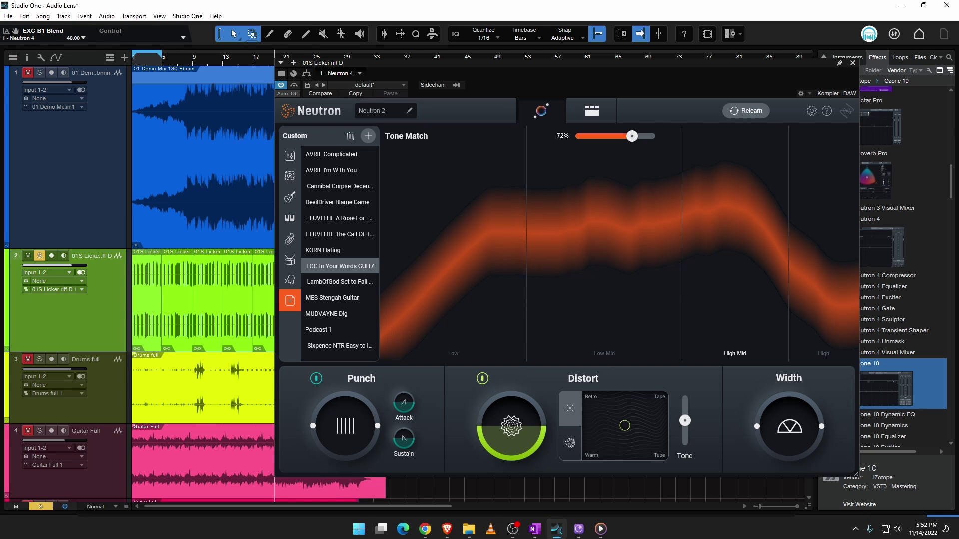
pyautogui.click(447, 527)
# Place Audiolens beside the browser and capture the playing podcast episode as a new reference.
pyautogui.click(579, 527)
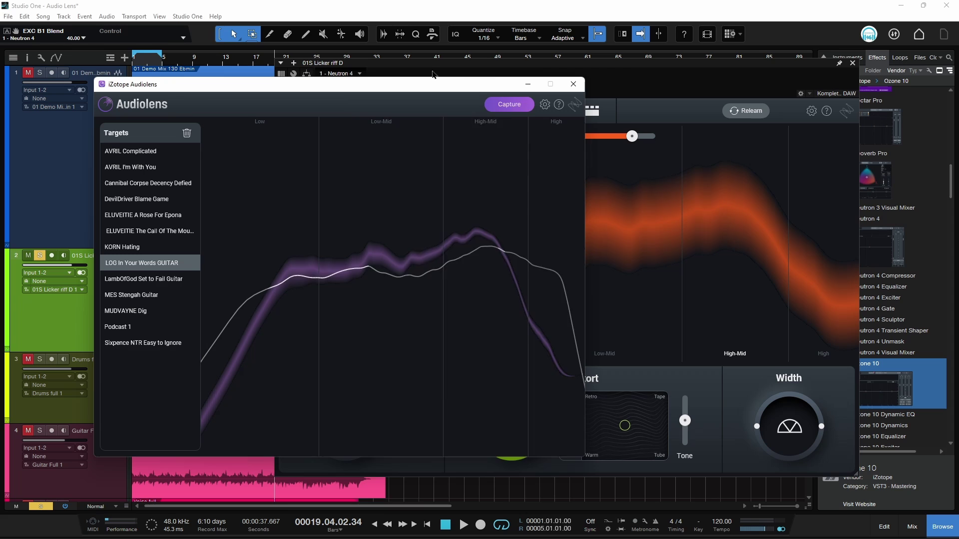
pyautogui.moveTo(370, 91); pyautogui.dragTo(325, 102)
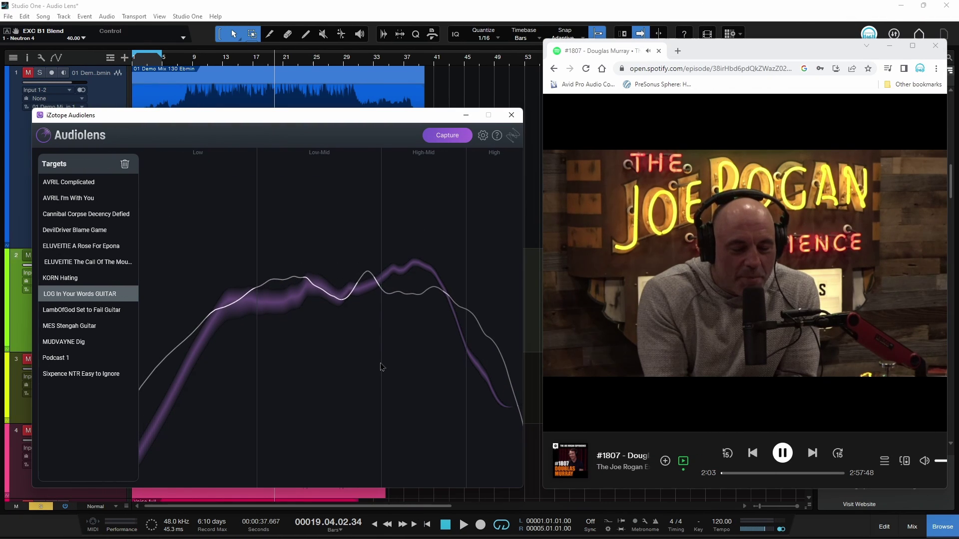
pyautogui.click(452, 137)
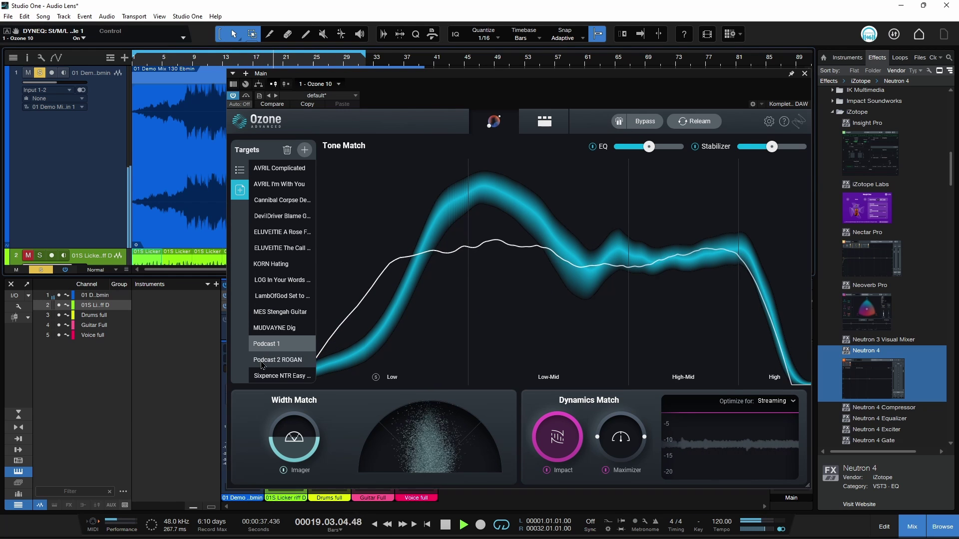
# In Ozone, check the EQ view against Tone Match, stop playback and close Ozone.
pyautogui.click(494, 121)
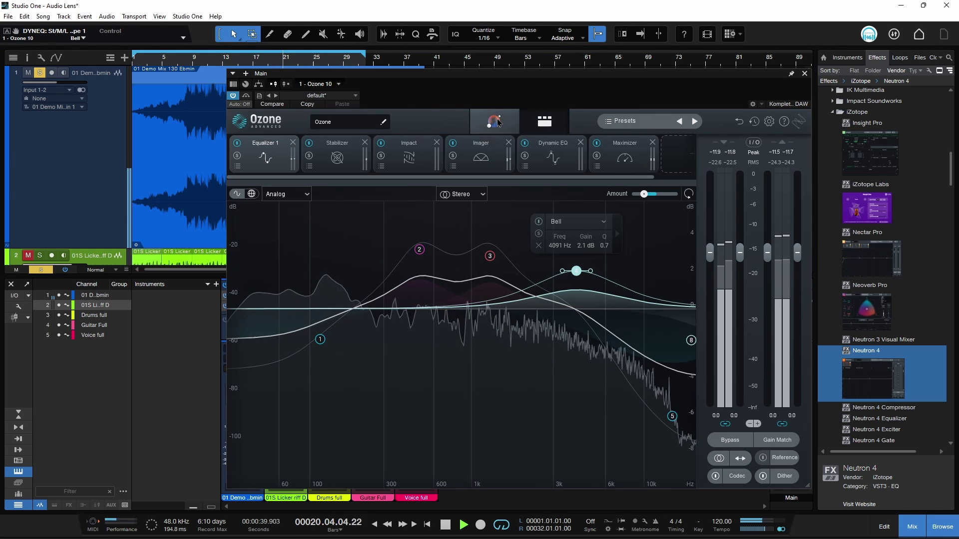
pyautogui.click(496, 122)
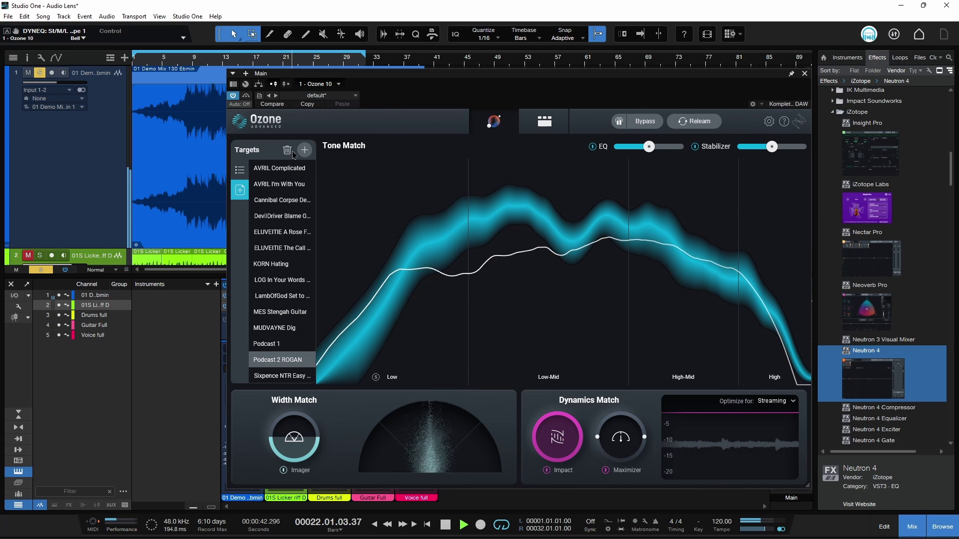
pyautogui.press('space')
pyautogui.click(805, 74)
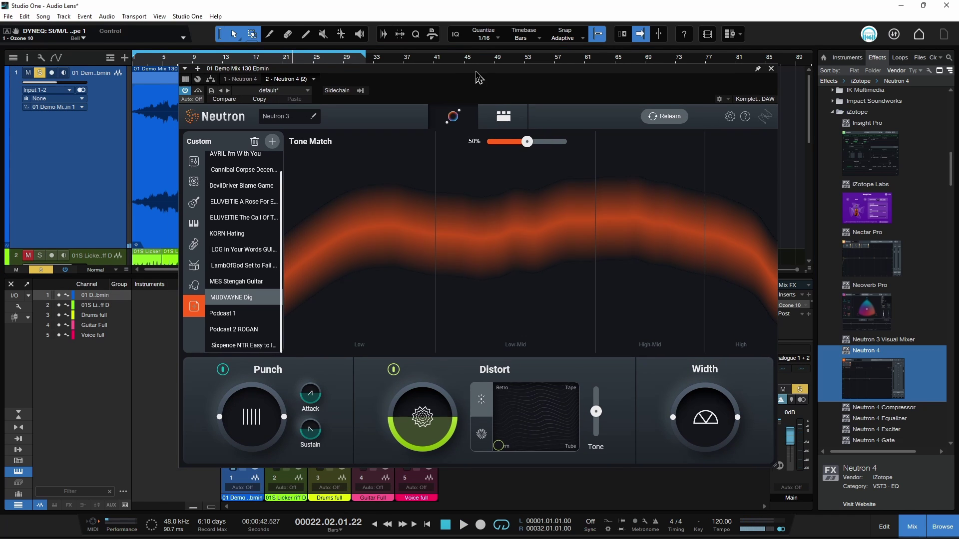
# Set Neutron's Tone Match target to Podcast 2, play from bar 13 and inspect the module chain.
pyautogui.click(224, 332)
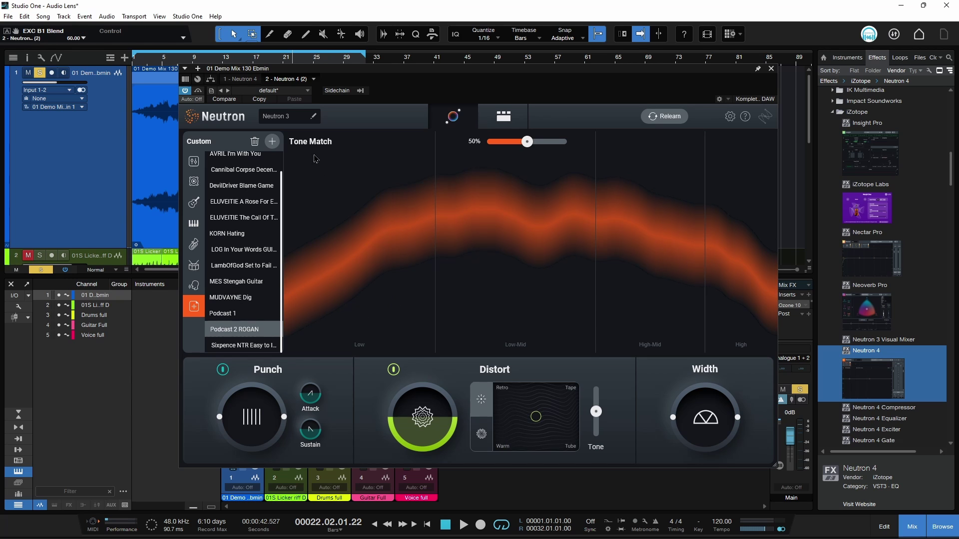
pyautogui.click(223, 57)
pyautogui.press('space')
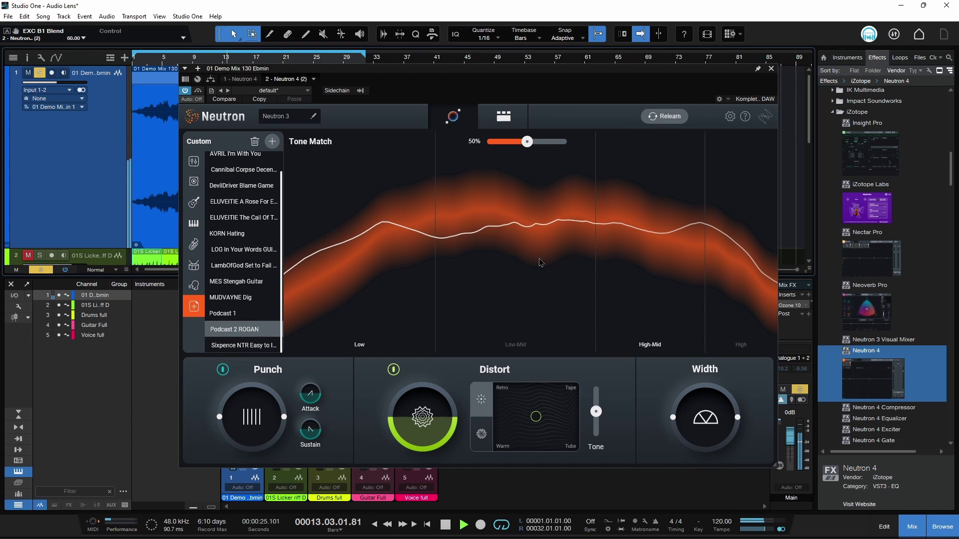
pyautogui.click(503, 116)
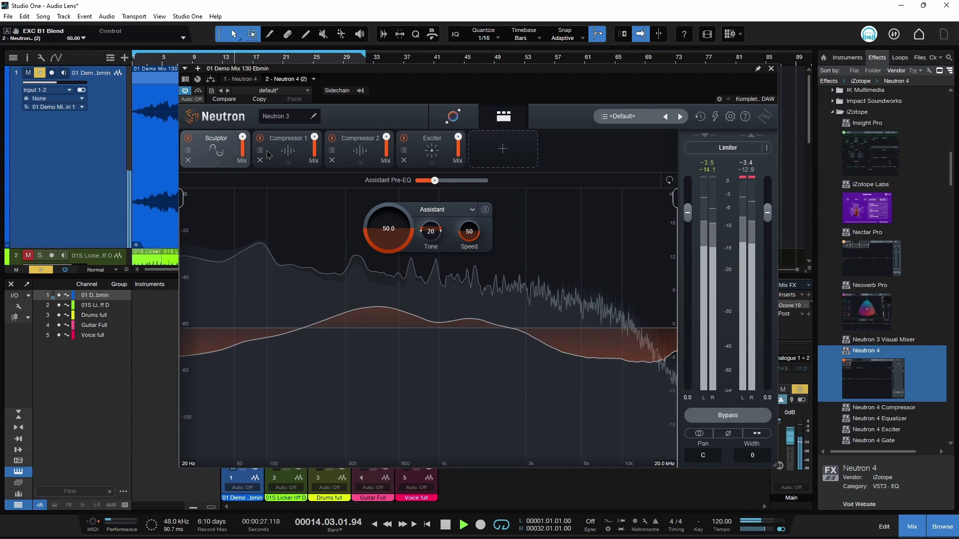
pyautogui.click(355, 145)
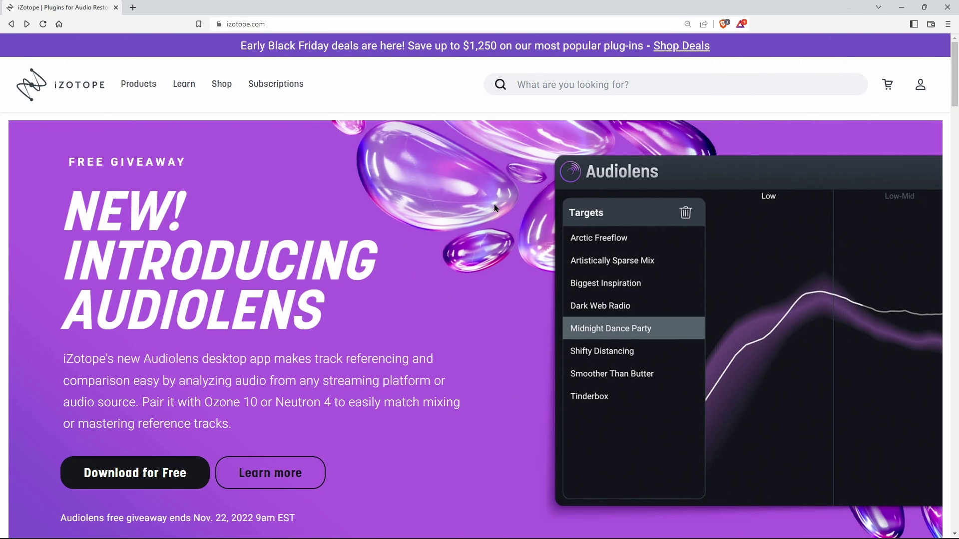
# Open the Audiolens free download page on izotope.com.
pyautogui.scroll(-2, 493, 203)
pyautogui.click(128, 378)
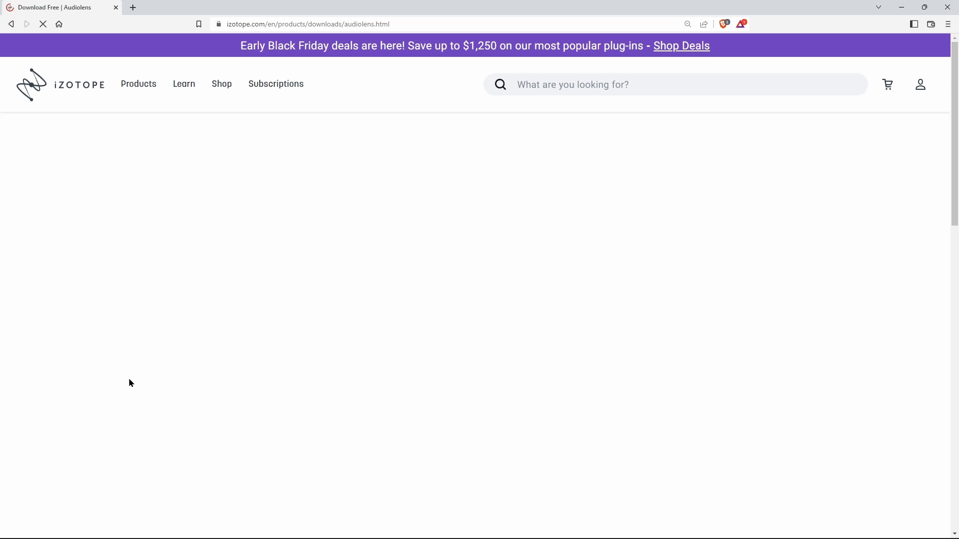
pyautogui.scroll(-5, 862, 208)
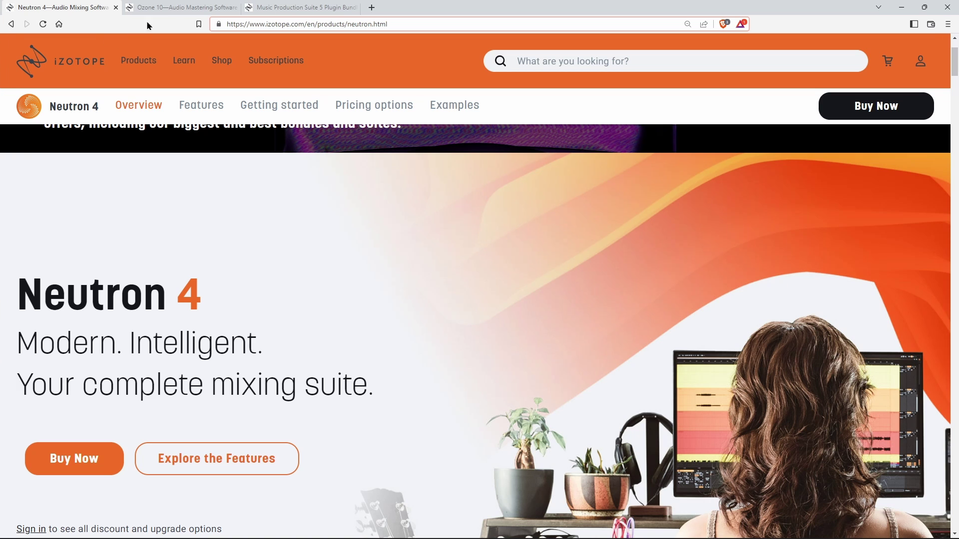
# Compare Ozone 10 and Music Production Suite 5 prices on the product, Sweetwater and Plugin Boutique pages.
pyautogui.click(179, 8)
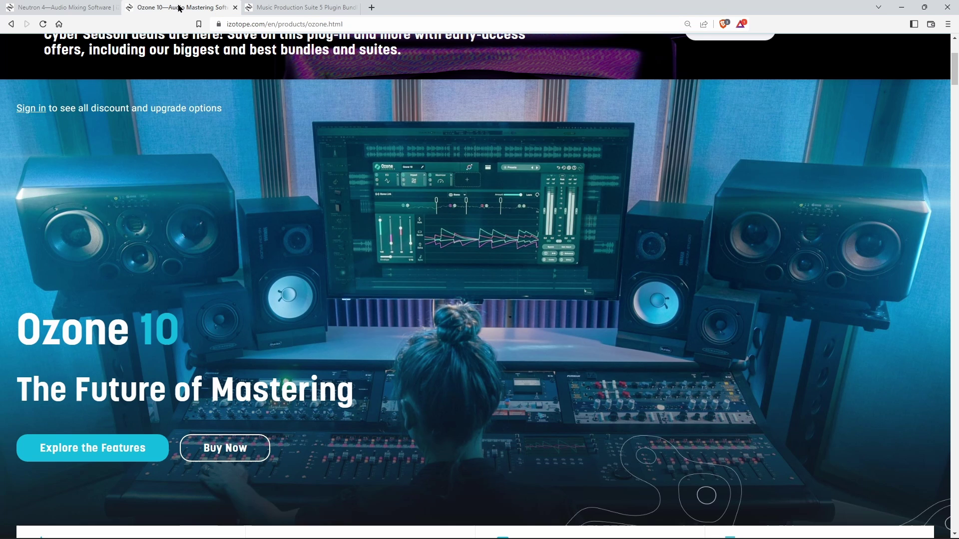
pyautogui.click(250, 8)
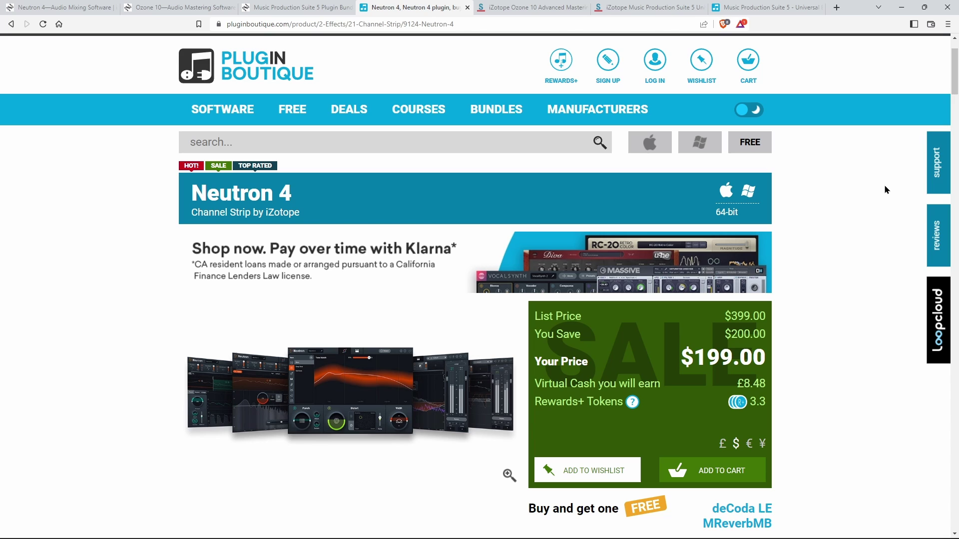
pyautogui.click(519, 6)
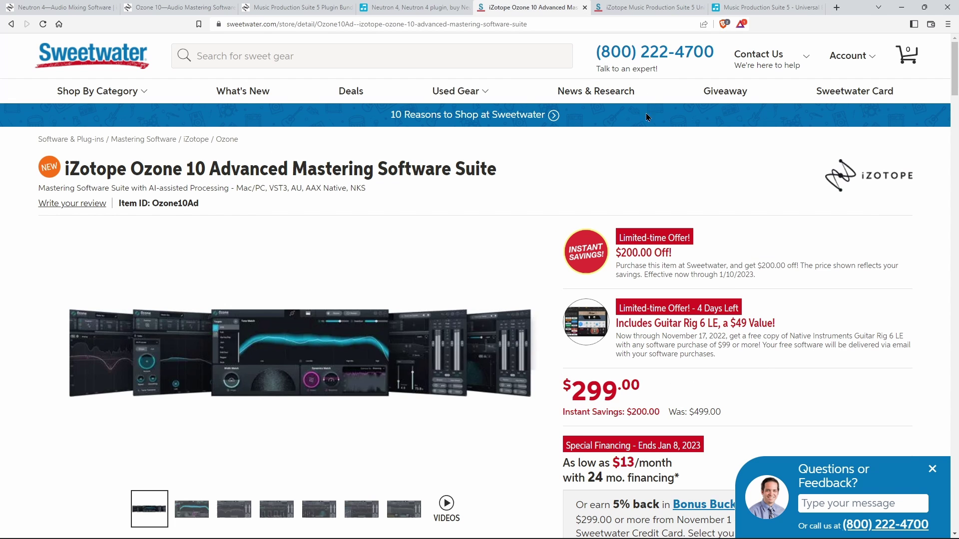
pyautogui.click(649, 8)
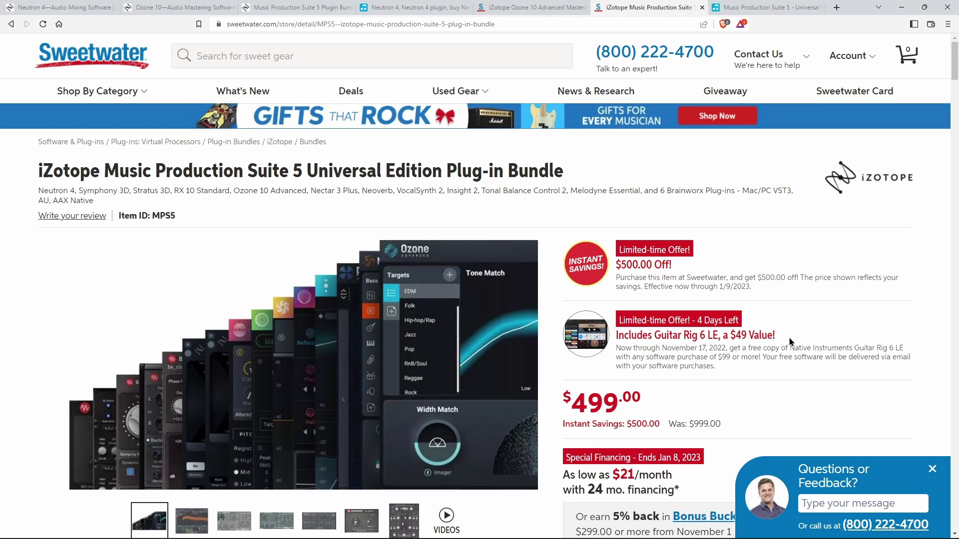
pyautogui.scroll(-1, 790, 342)
pyautogui.moveTo(469, 319)
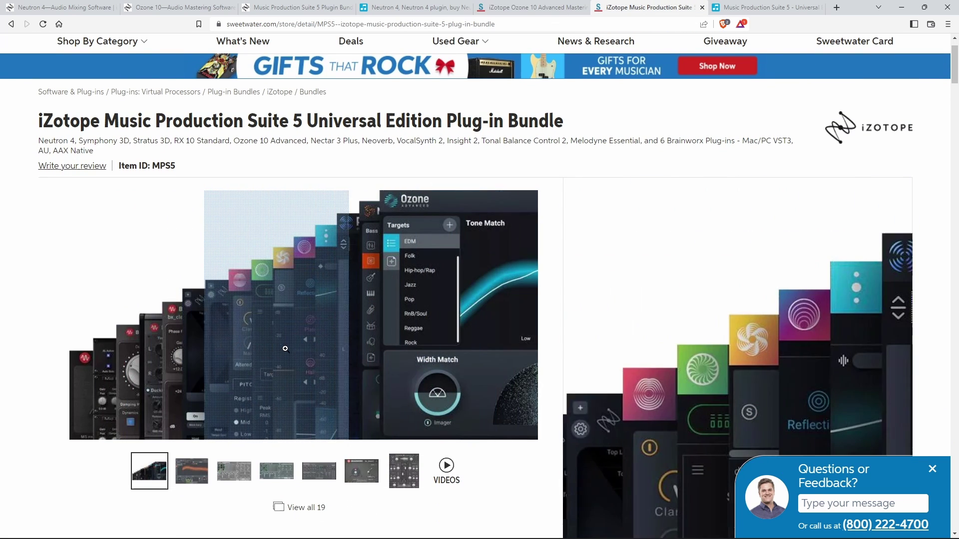
pyautogui.click(747, 6)
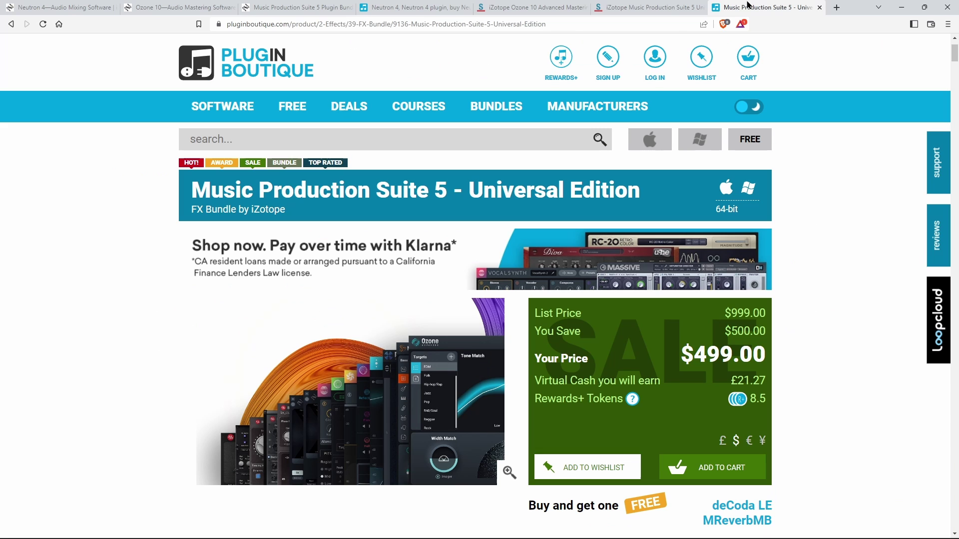
pyautogui.scroll(-3, 96, 229)
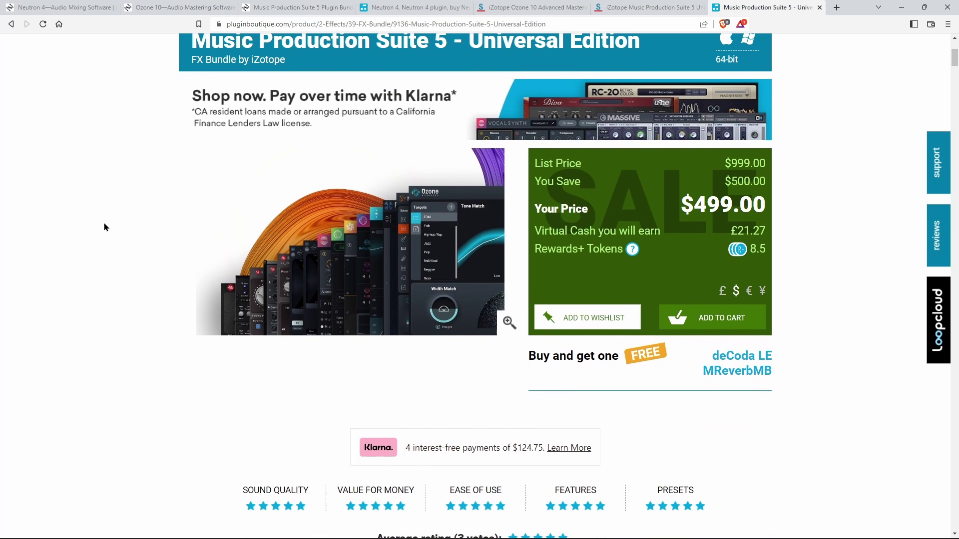